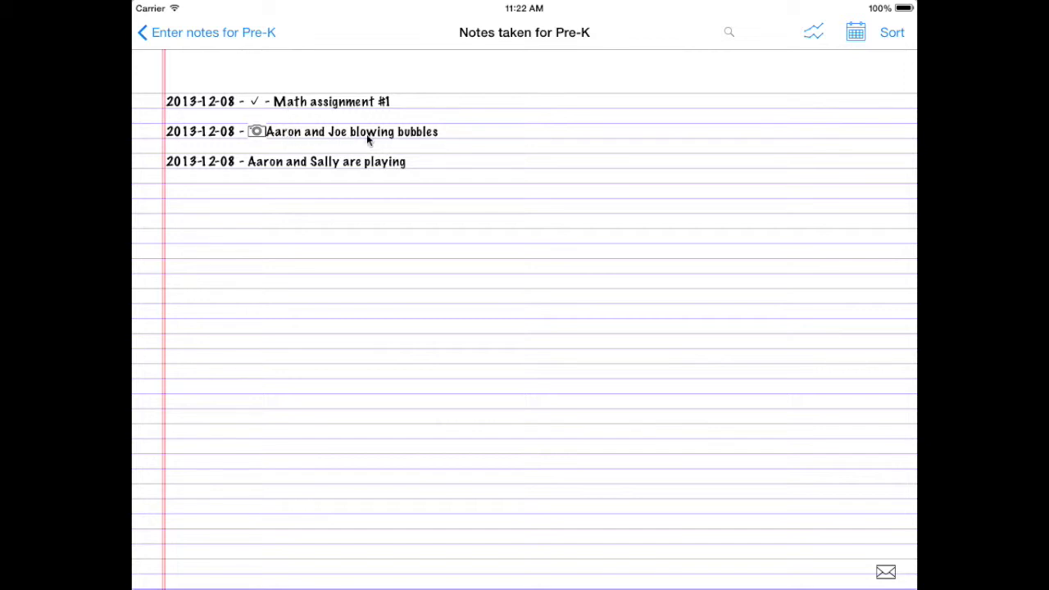
Long-press 'blowing' to select the Aaron and Joe blowing bubbles note.
{"action": "left_click_drag", "start_coordinate": [374, 140], "coordinate": [374, 140]}
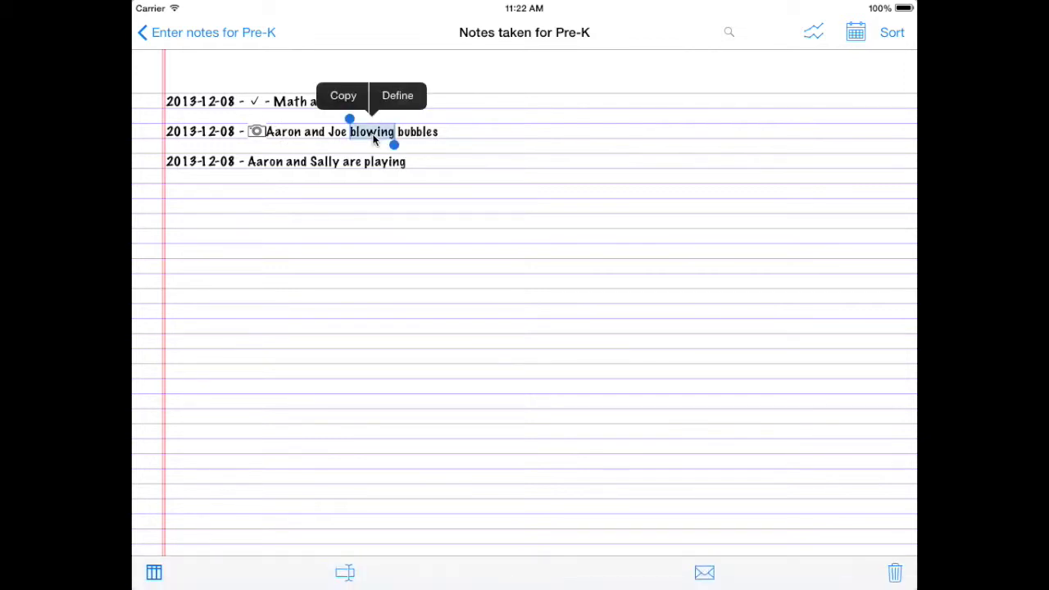
{"action": "left_click", "coordinate": [154, 573]}
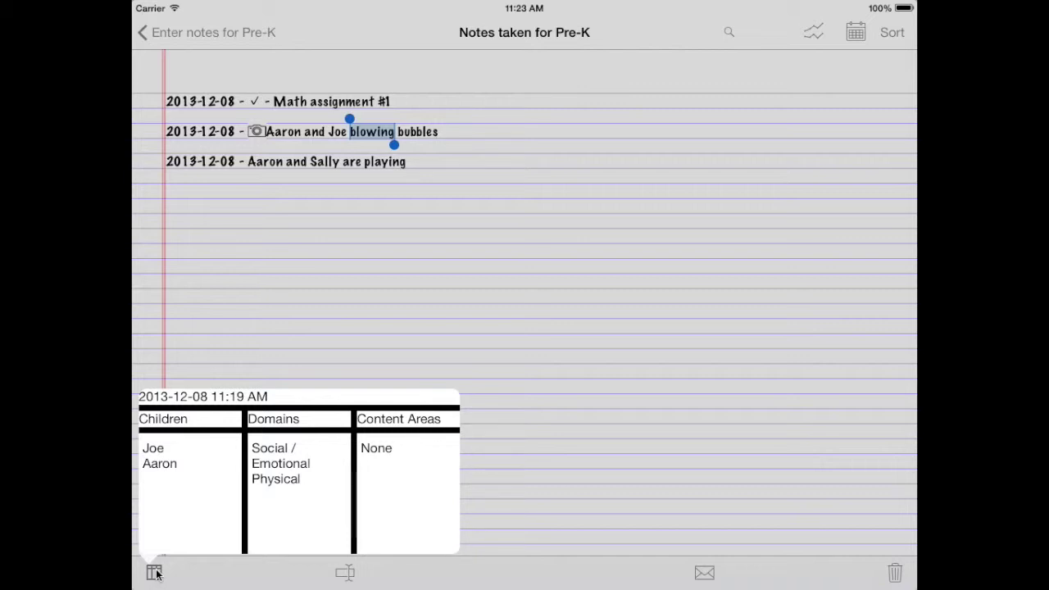
{"action": "left_click", "coordinate": [481, 320]}
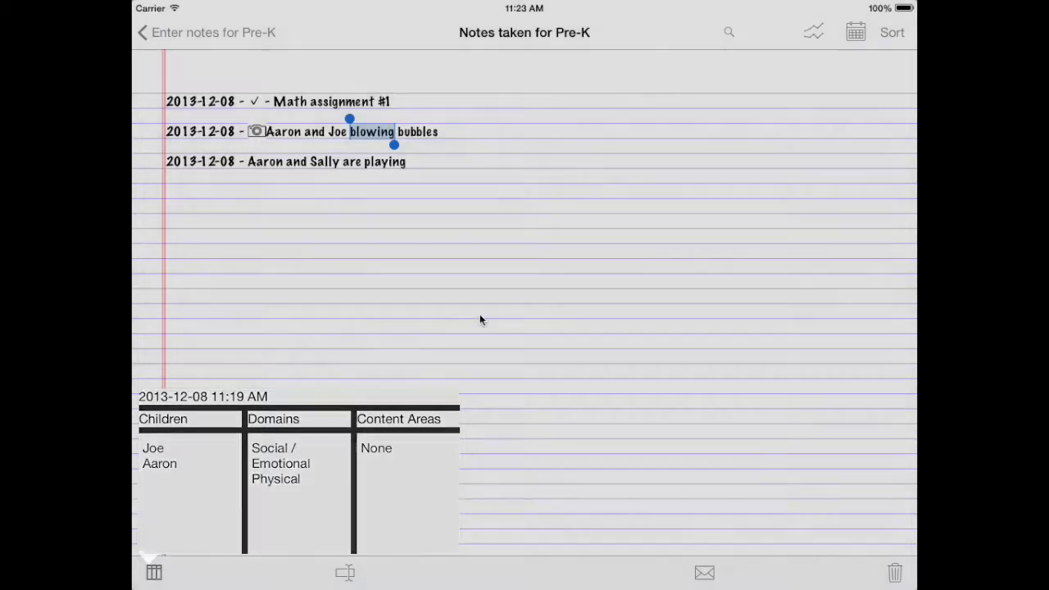
{"action": "left_click", "coordinate": [345, 574]}
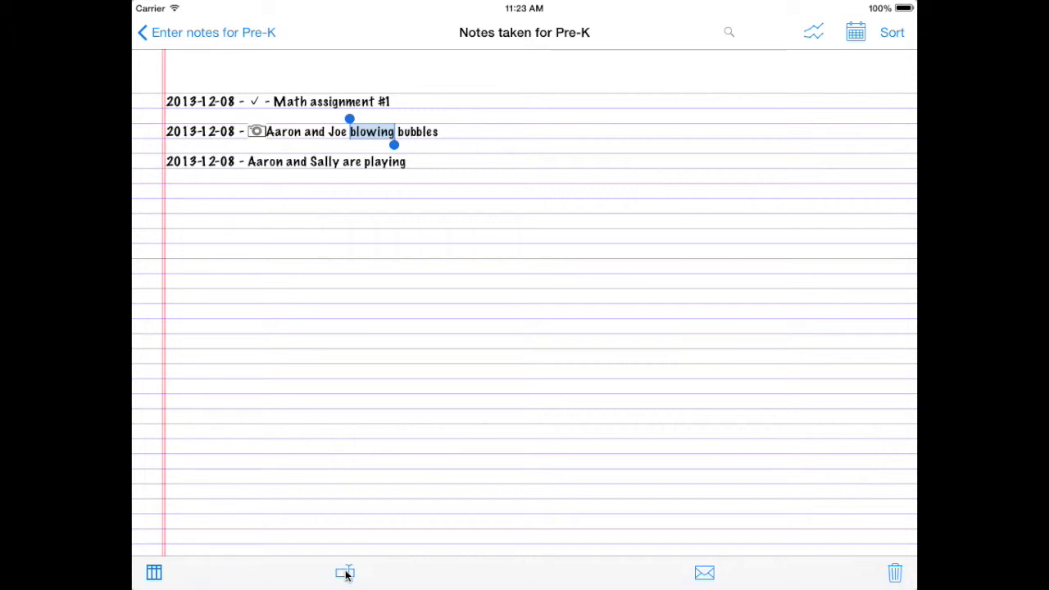
Append ' with Sally' (lowercase w) to the bubbles note text and tick Sally under Children.
{"action": "left_click", "coordinate": [345, 574]}
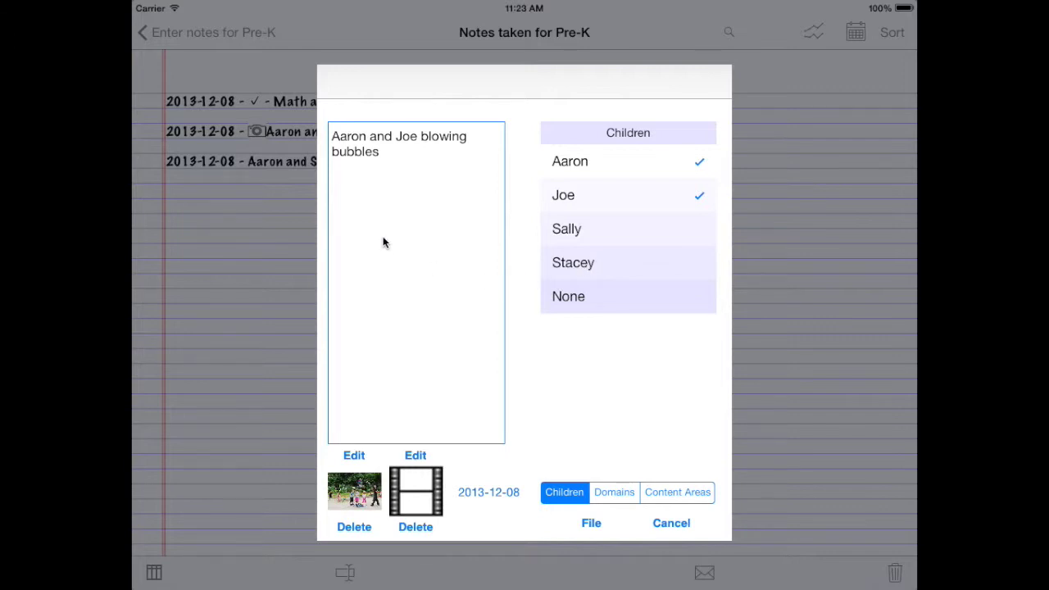
{"action": "left_click", "coordinate": [415, 185]}
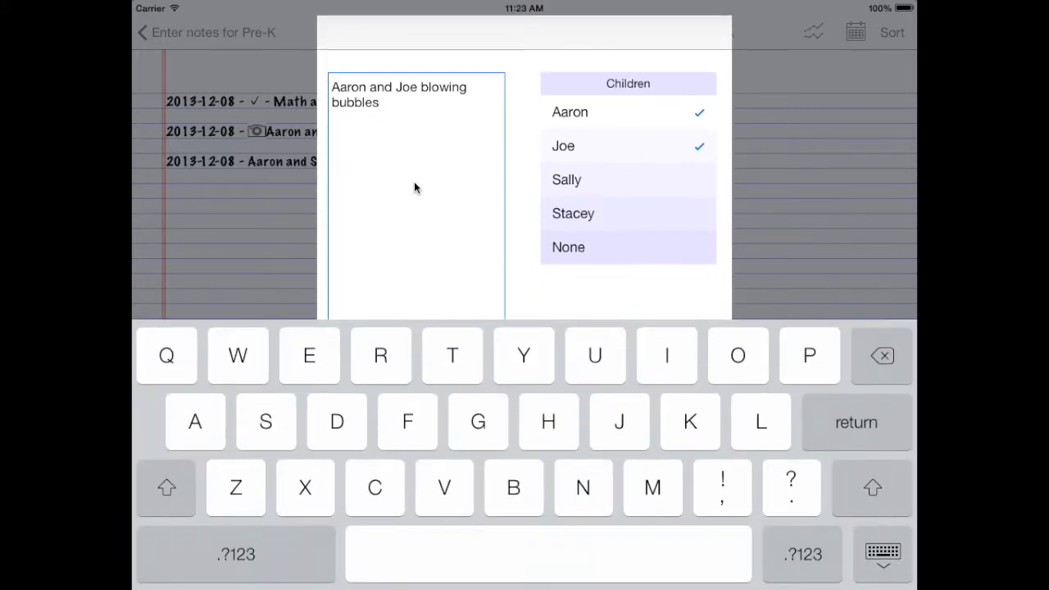
{"action": "type", "text": "With Sally"}
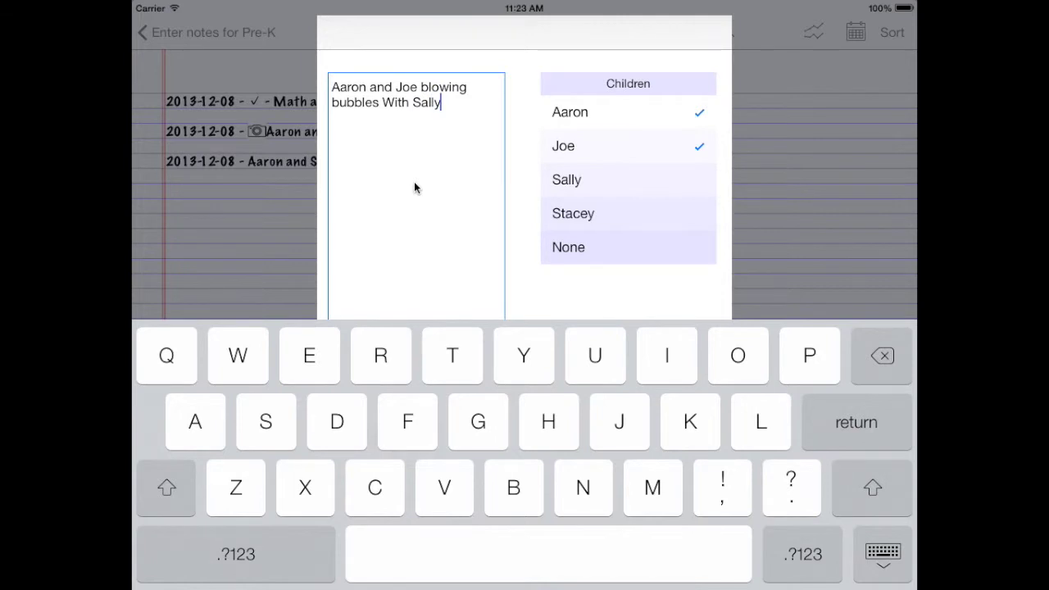
{"action": "left_click", "coordinate": [392, 103]}
{"action": "key", "text": "BackSpace"}
{"action": "type", "text": "w"}
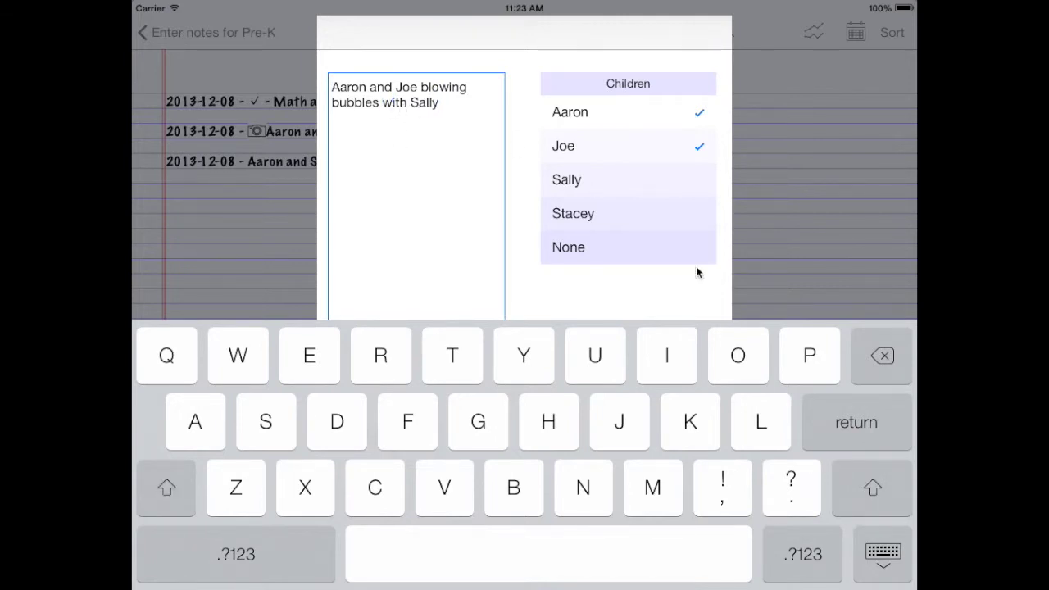
{"action": "left_click", "coordinate": [883, 553]}
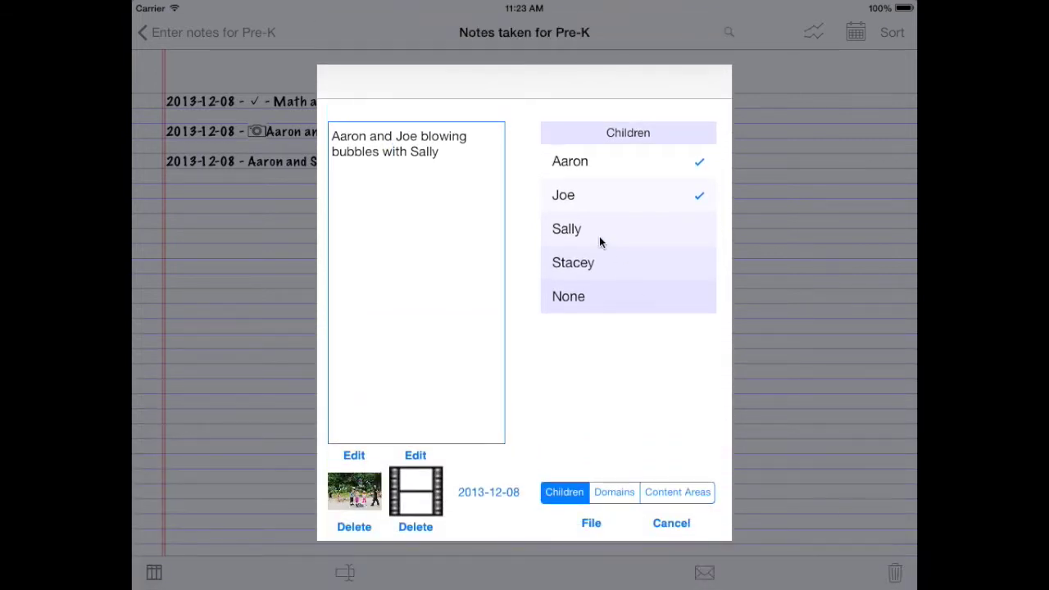
{"action": "left_click", "coordinate": [598, 238]}
Tick the Cognitive domain on the bubbles note and change its date to Sat Dec 7, 2013.
{"action": "left_click", "coordinate": [614, 495]}
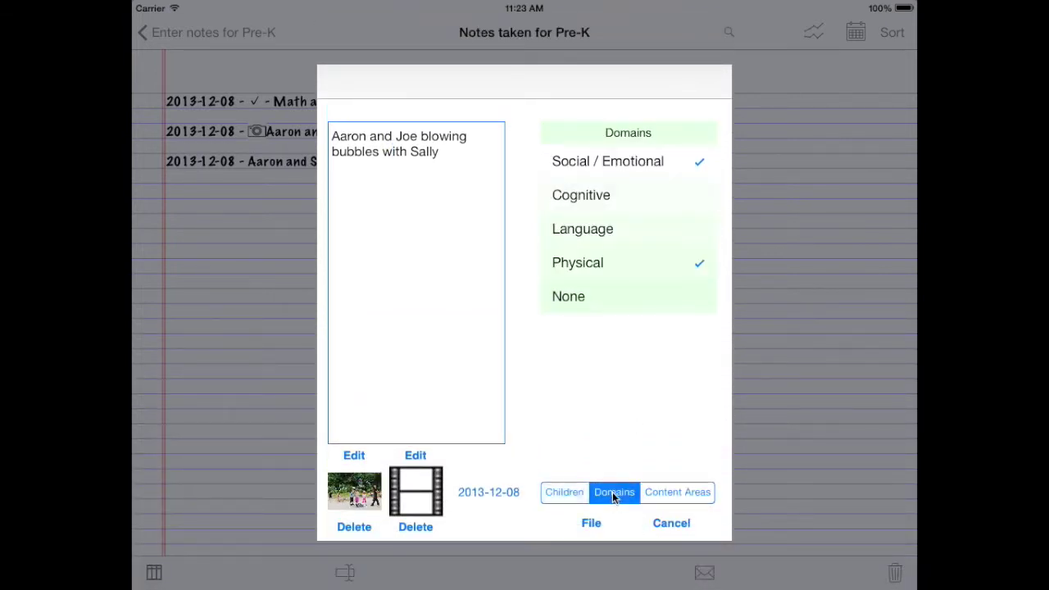
{"action": "left_click", "coordinate": [614, 193]}
{"action": "left_click", "coordinate": [482, 492]}
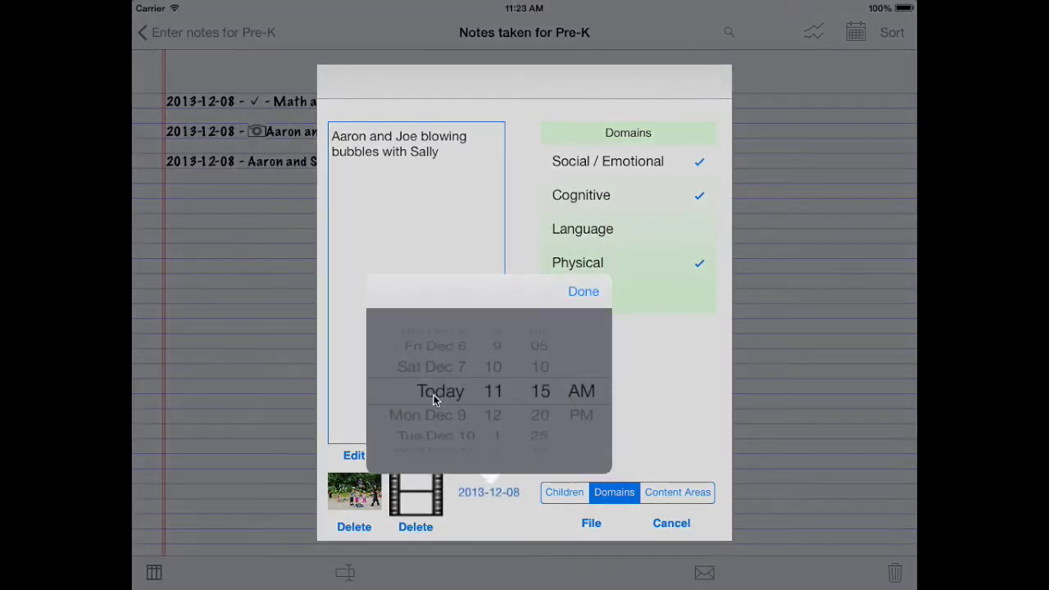
{"action": "left_click_drag", "start_coordinate": [434, 397], "coordinate": [433, 435]}
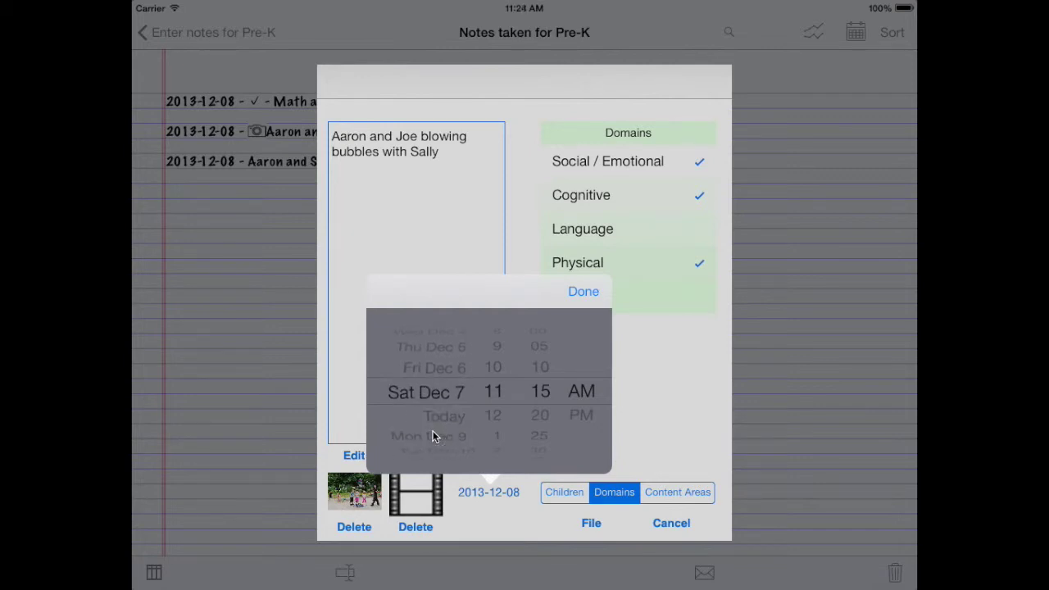
{"action": "left_click", "coordinate": [584, 292]}
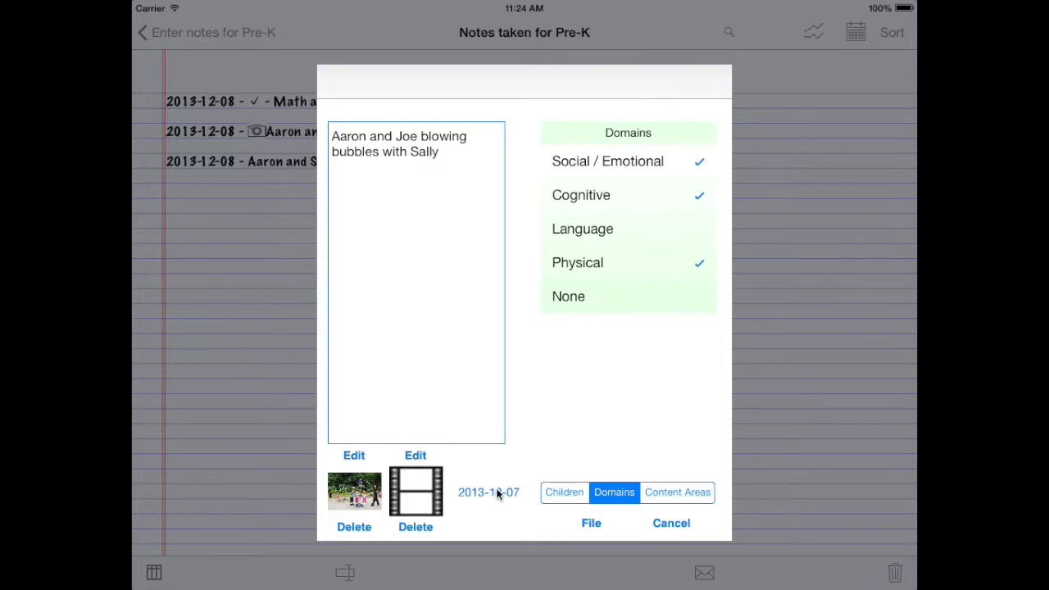
Save the edited bubbles note and select the Math assignment #1 note.
{"action": "left_click", "coordinate": [590, 523]}
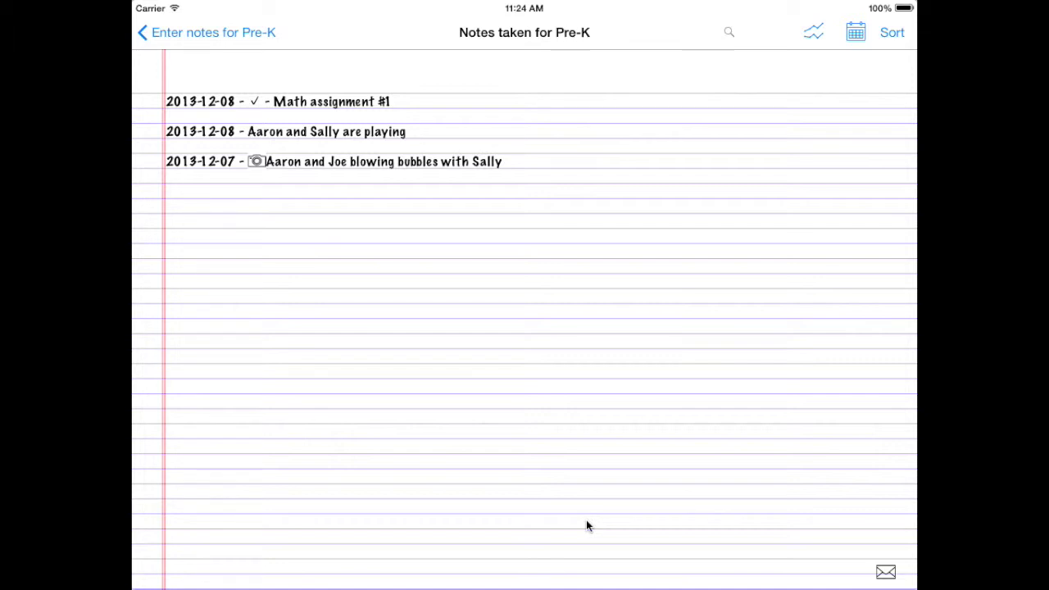
{"action": "double_click", "coordinate": [286, 107]}
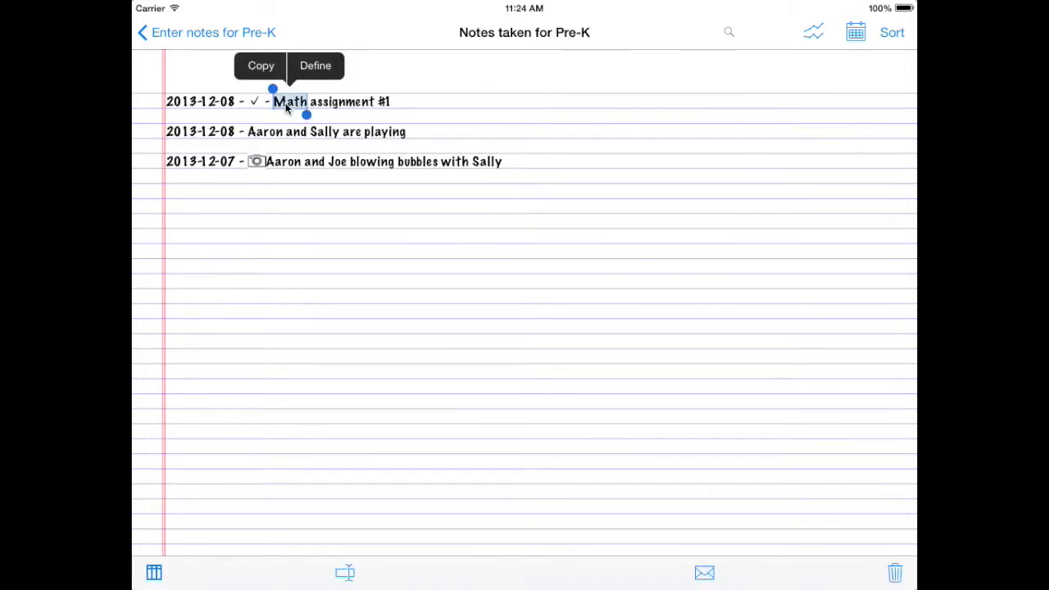
{"action": "left_click", "coordinate": [345, 572]}
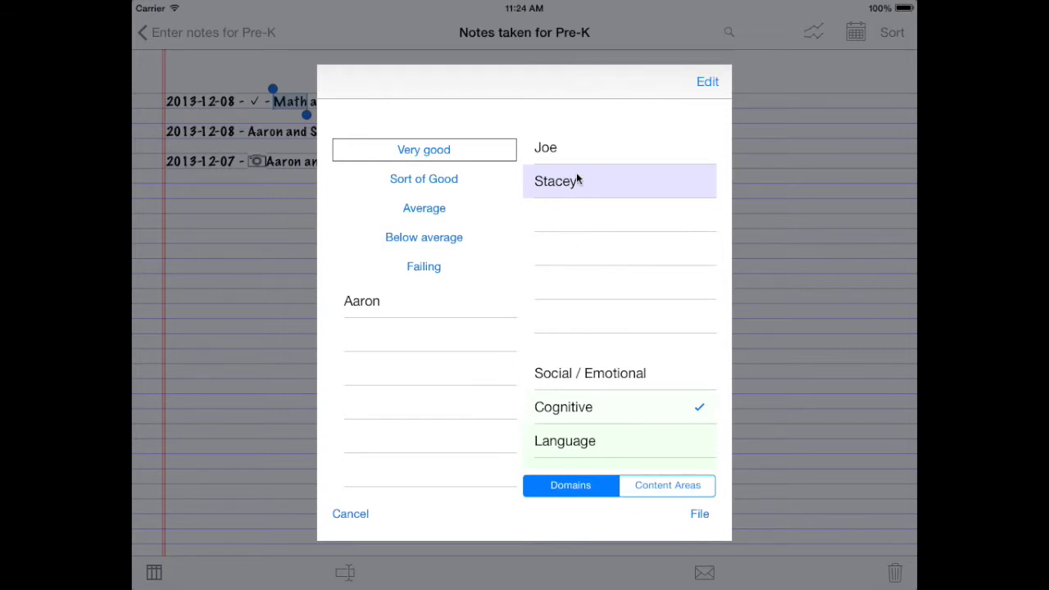
Place Joe under the Below average rating for Math assignment #1 and save the grades.
{"action": "left_click", "coordinate": [427, 179]}
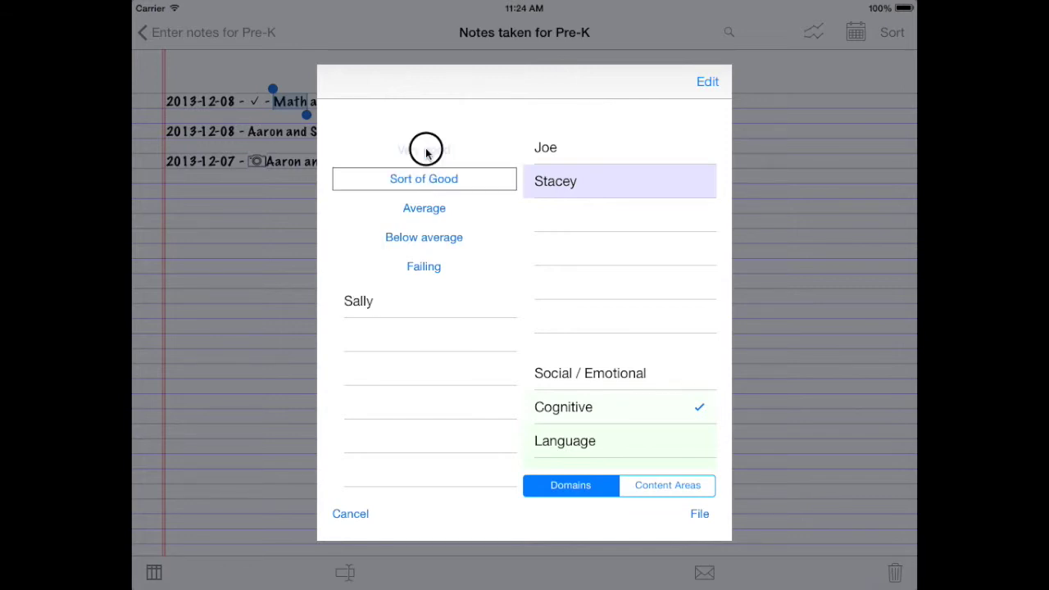
{"action": "left_click", "coordinate": [425, 149]}
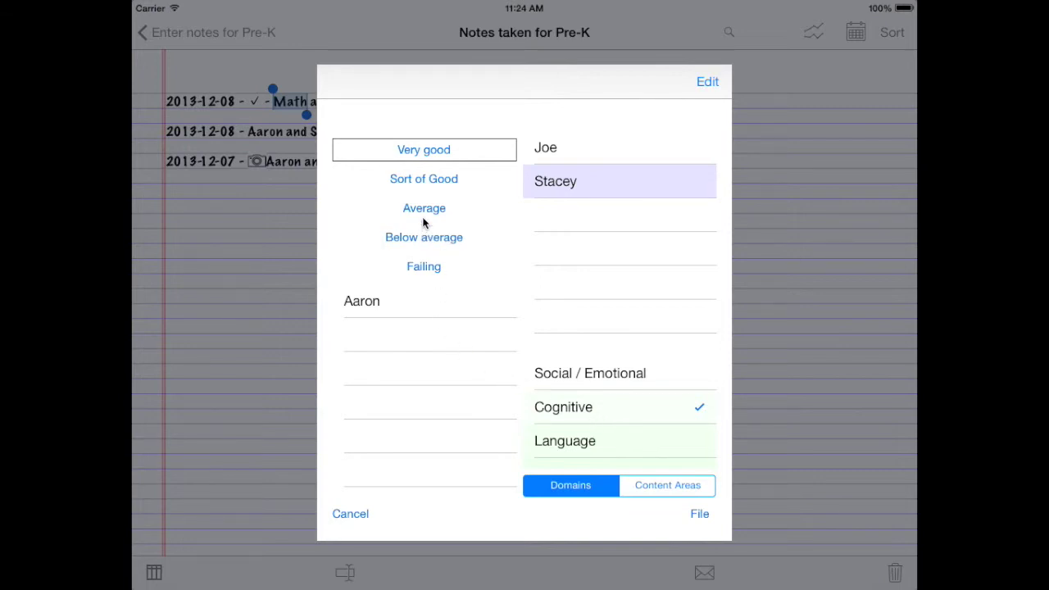
{"action": "left_click", "coordinate": [423, 236]}
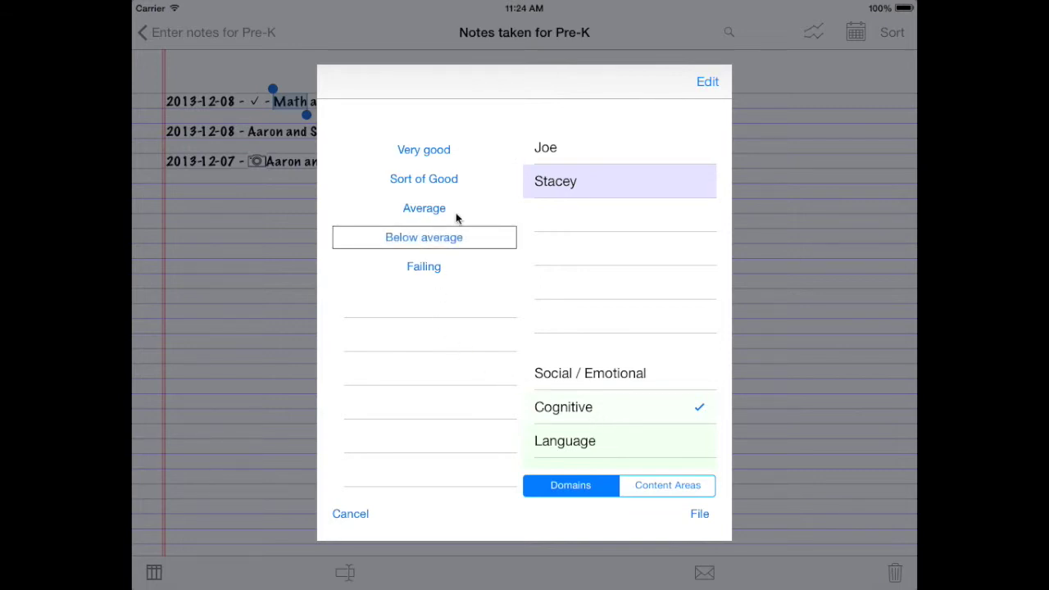
{"action": "left_click", "coordinate": [575, 147]}
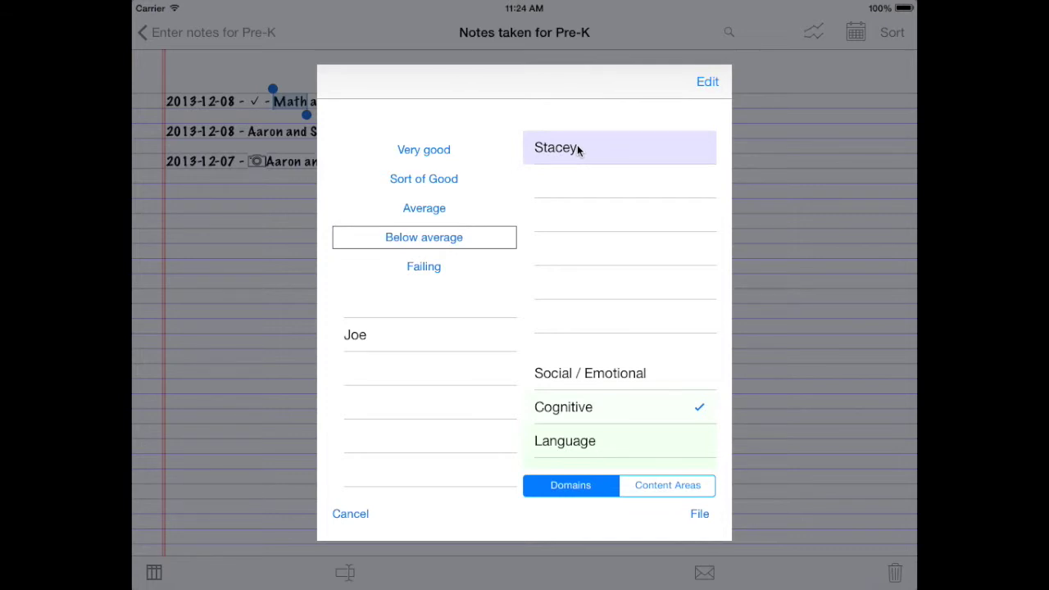
{"action": "left_click", "coordinate": [694, 514]}
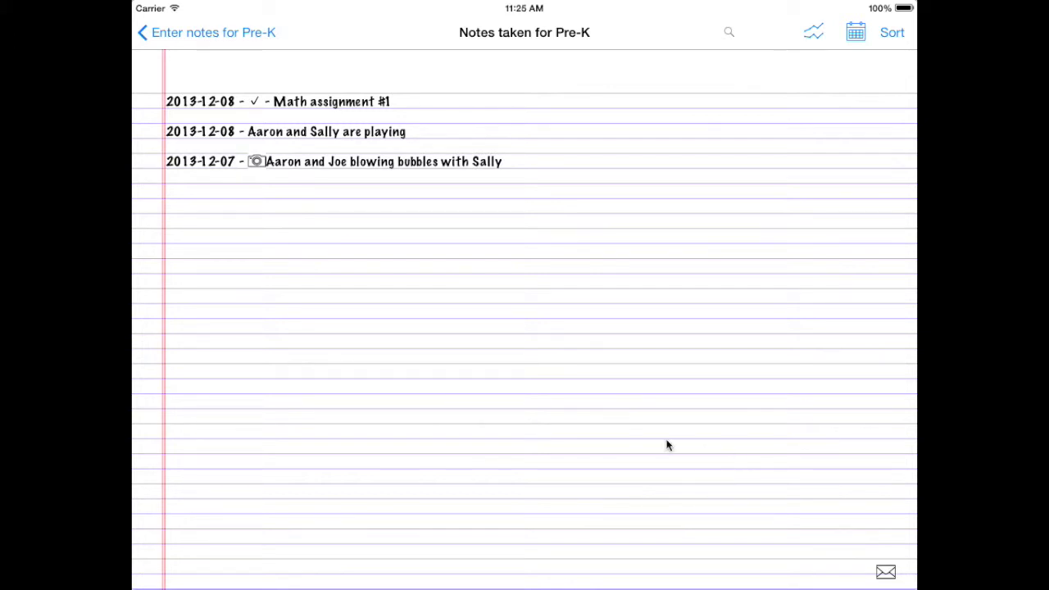
Select the 'Aaron and Joe blowing bubbles with Sally' note and start an email of it.
{"action": "left_click", "coordinate": [279, 161]}
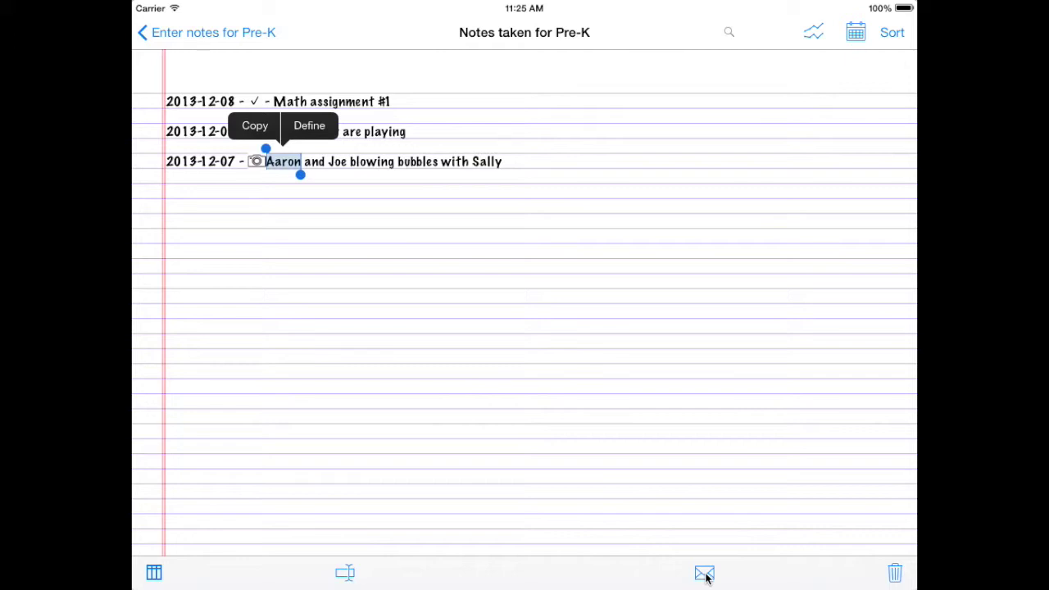
{"action": "left_click", "coordinate": [704, 574]}
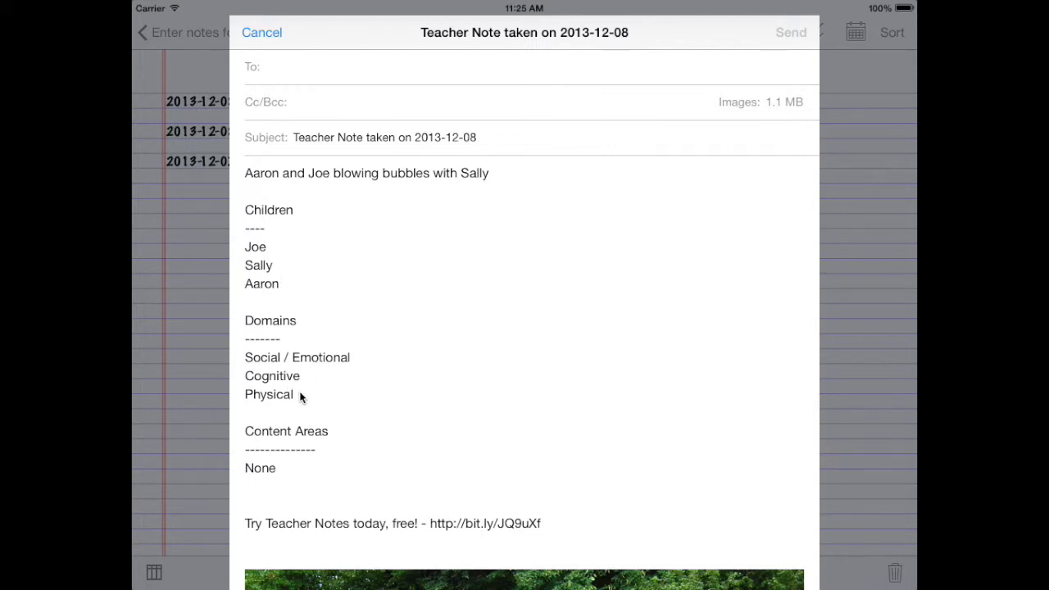
Delete the Content Areas lines, including the word None, from the email body.
{"action": "left_click", "coordinate": [331, 394]}
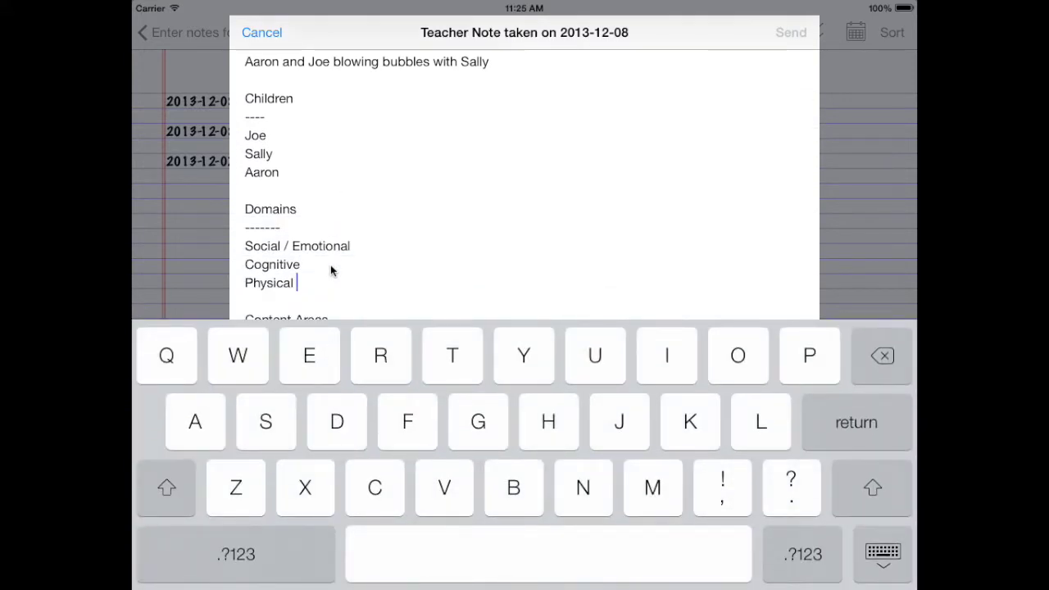
{"action": "left_click_drag", "start_coordinate": [330, 265], "coordinate": [328, 152]}
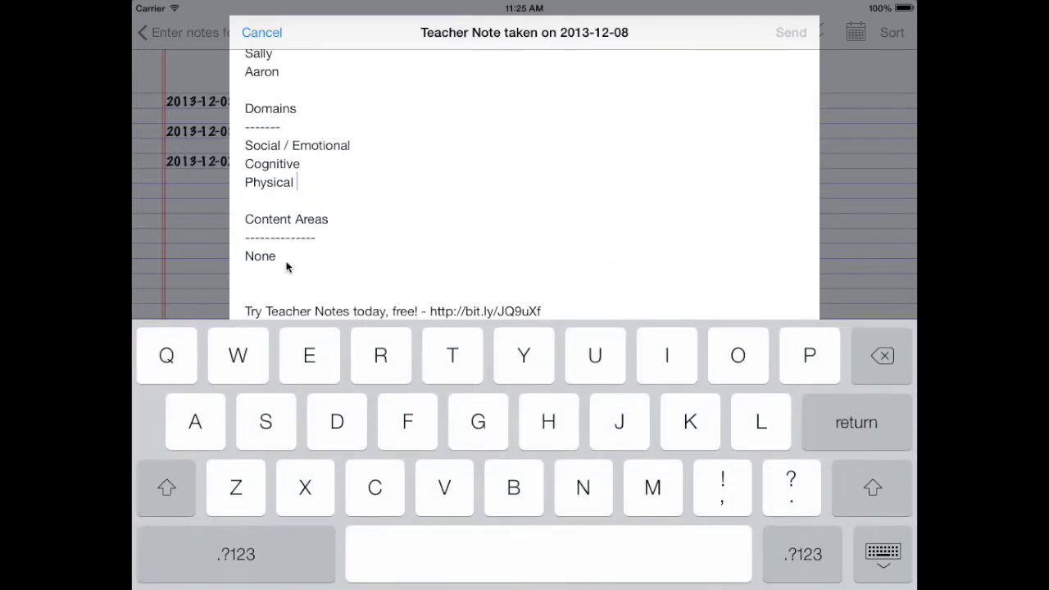
{"action": "left_click_drag", "start_coordinate": [287, 263], "coordinate": [284, 262]}
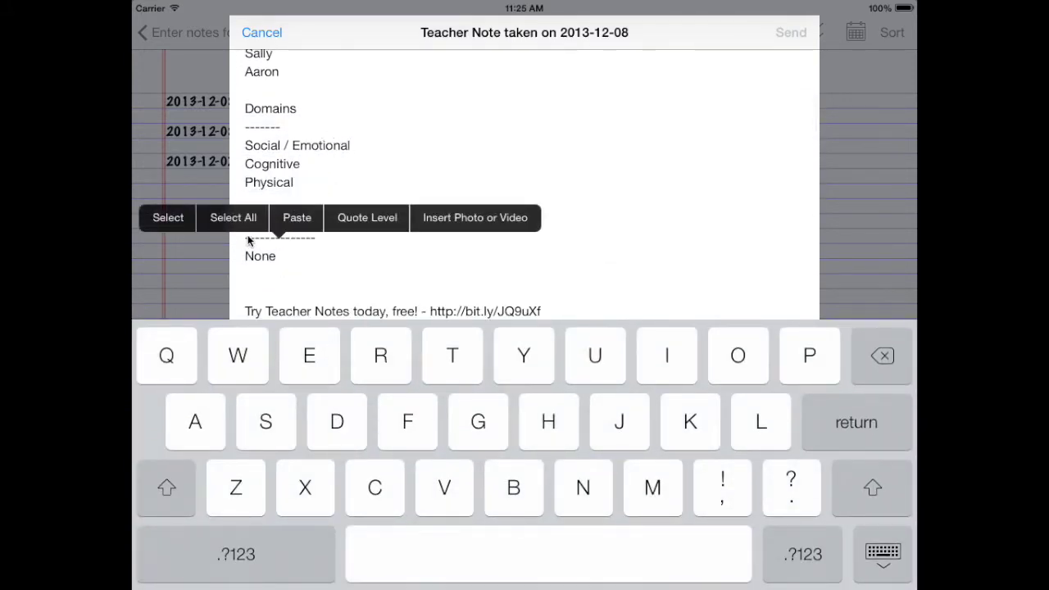
{"action": "left_click", "coordinate": [175, 219]}
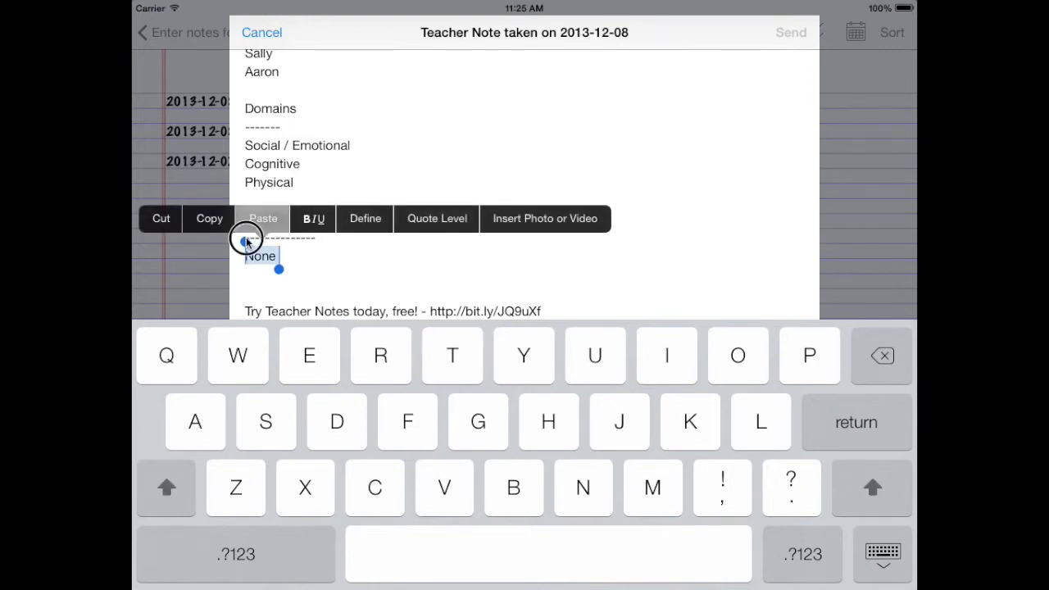
{"action": "left_click_drag", "start_coordinate": [246, 240], "coordinate": [234, 69]}
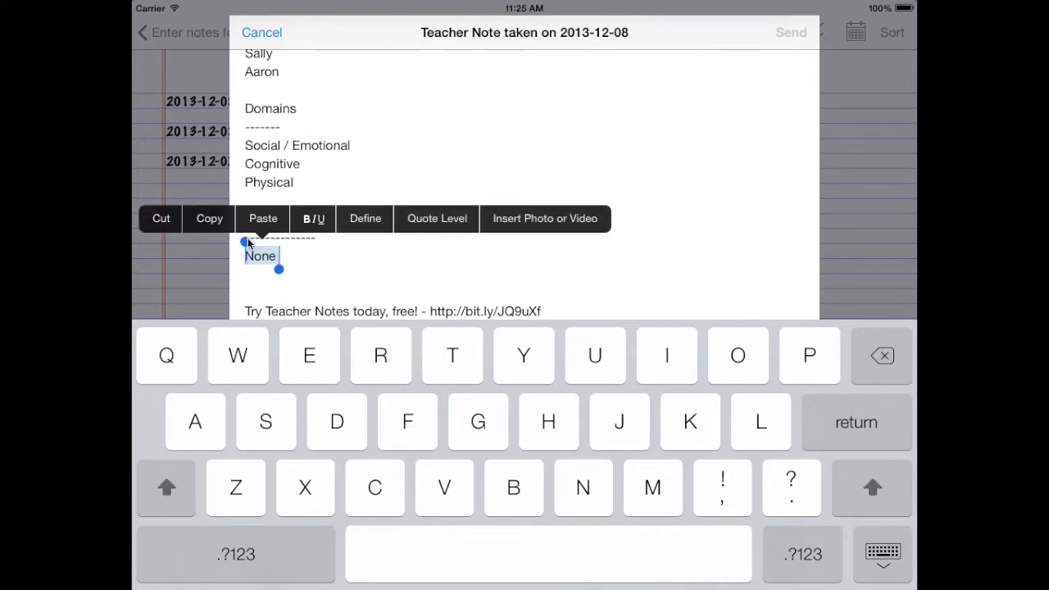
{"action": "left_click", "coordinate": [245, 241]}
{"action": "left_click", "coordinate": [246, 162]}
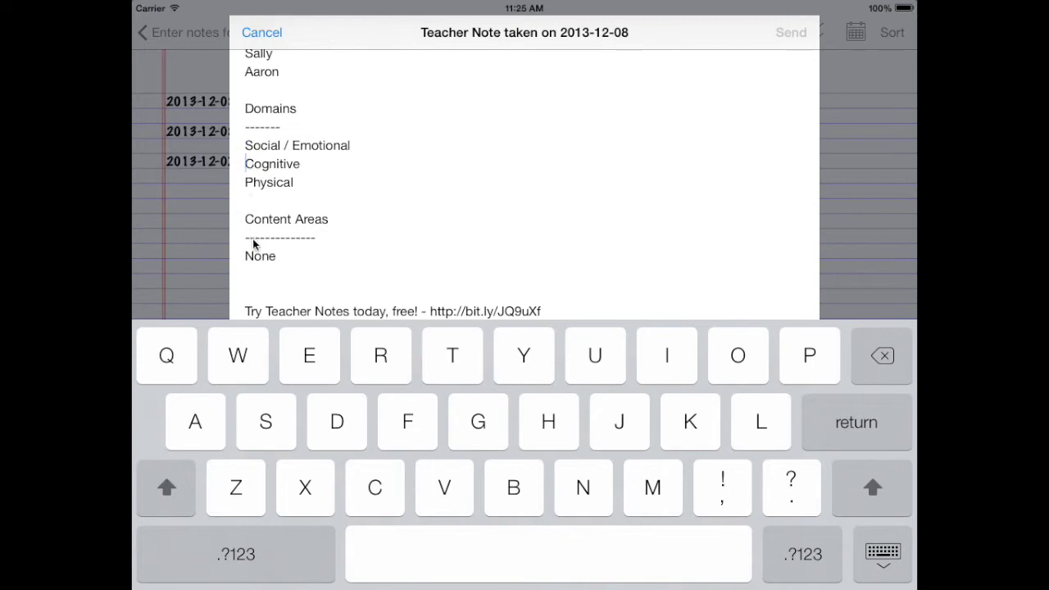
{"action": "left_click_drag", "start_coordinate": [257, 257], "coordinate": [259, 260]}
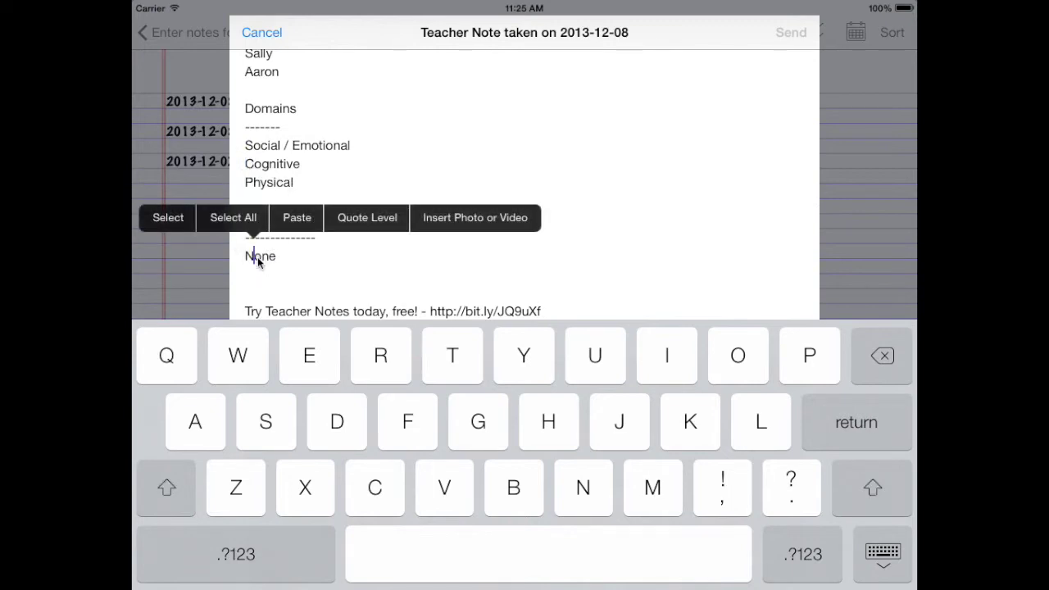
{"action": "left_click", "coordinate": [257, 257]}
{"action": "key", "text": "BackSpace"}
{"action": "key", "text": "BackSpace"}
{"action": "key", "text": "BackSpace"}
{"action": "key", "text": "BackSpace"}
{"action": "key", "text": "BackSpace"}
{"action": "key", "text": "BackSpace"}
{"action": "key", "text": "BackSpace"}
{"action": "key", "text": "BackSpace"}
{"action": "key", "text": "BackSpace"}
{"action": "key", "text": "BackSpace"}
{"action": "key", "text": "BackSpace"}
{"action": "key", "text": "BackSpace"}
{"action": "key", "text": "BackSpace"}
{"action": "key", "text": "BackSpace"}
{"action": "key", "text": "BackSpace"}
{"action": "key", "text": "BackSpace"}
{"action": "key", "text": "BackSpace"}
{"action": "key", "text": "BackSpace"}
{"action": "key", "text": "BackSpace"}
{"action": "key", "text": "BackSpace"}
{"action": "key", "text": "BackSpace"}
{"action": "key", "text": "BackSpace"}
{"action": "key", "text": "BackSpace"}
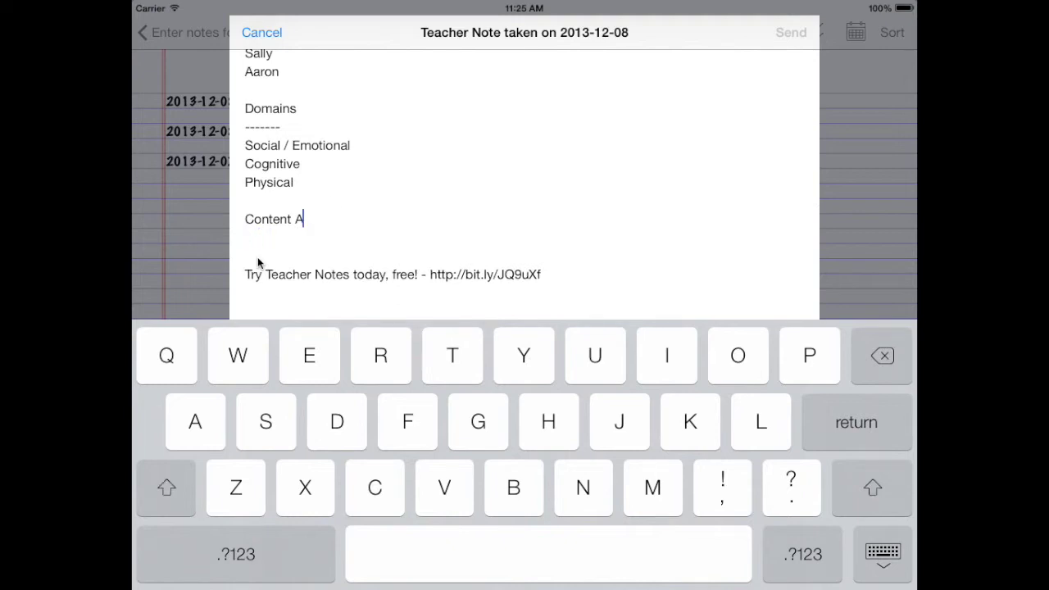
{"action": "key", "text": "BackSpace"}
{"action": "key", "text": "BackSpace"}
{"action": "key", "text": "BackSpace"}
{"action": "key", "text": "BackSpace"}
{"action": "key", "text": "BackSpace"}
{"action": "key", "text": "BackSpace"}
{"action": "key", "text": "BackSpace"}
{"action": "key", "text": "BackSpace"}
{"action": "key", "text": "BackSpace"}
{"action": "key", "text": "BackSpace"}
{"action": "key", "text": "BackSpace"}
{"action": "key", "text": "BackSpace"}
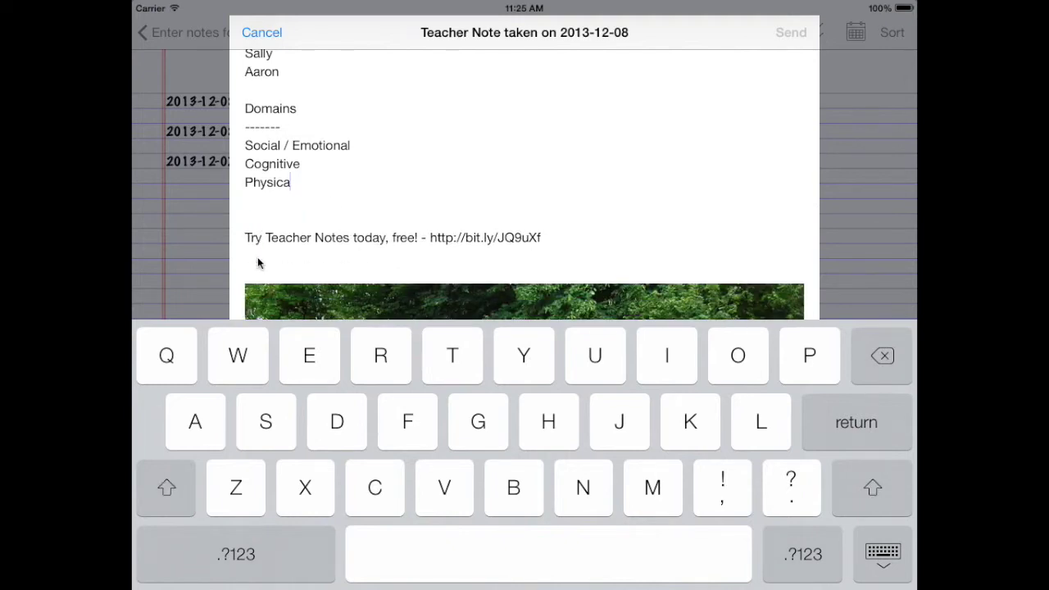
{"action": "type", "text": "l"}
Cancel the email and delete the draft, returning to the Pre-K notes list.
{"action": "left_click", "coordinate": [903, 549]}
{"action": "left_click_drag", "start_coordinate": [616, 357], "coordinate": [629, 211]}
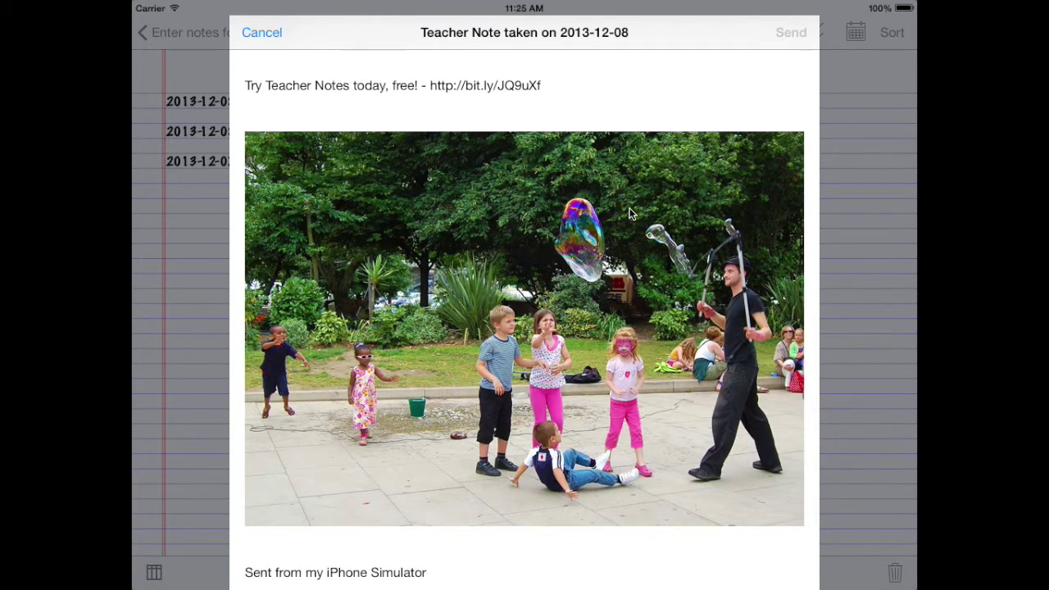
{"action": "left_click_drag", "start_coordinate": [629, 213], "coordinate": [651, 425]}
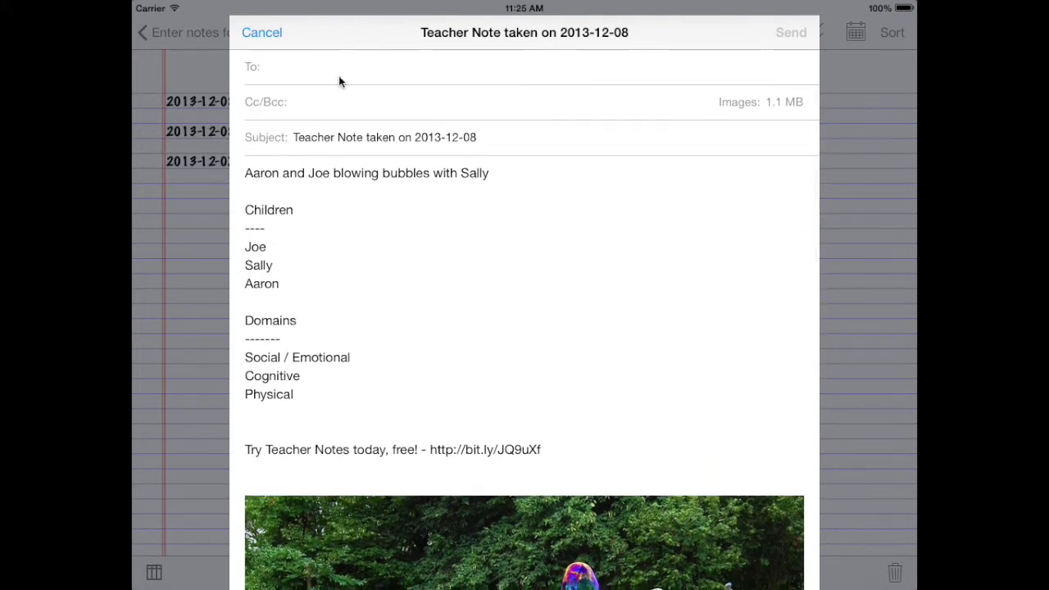
{"action": "left_click", "coordinate": [265, 34]}
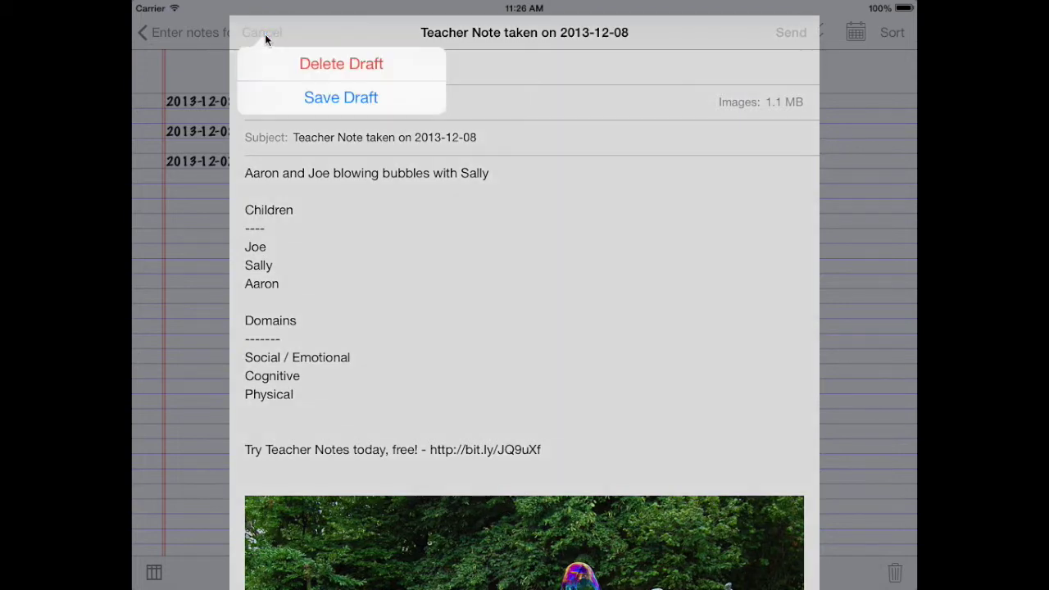
{"action": "left_click", "coordinate": [270, 58]}
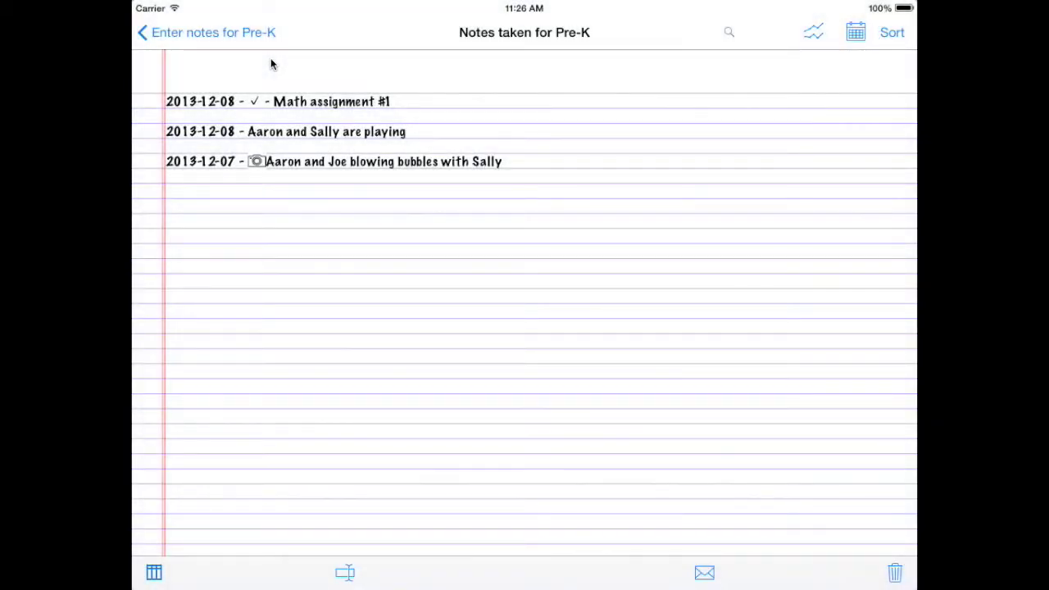
{"action": "left_click", "coordinate": [369, 164]}
{"action": "left_click", "coordinate": [895, 573]}
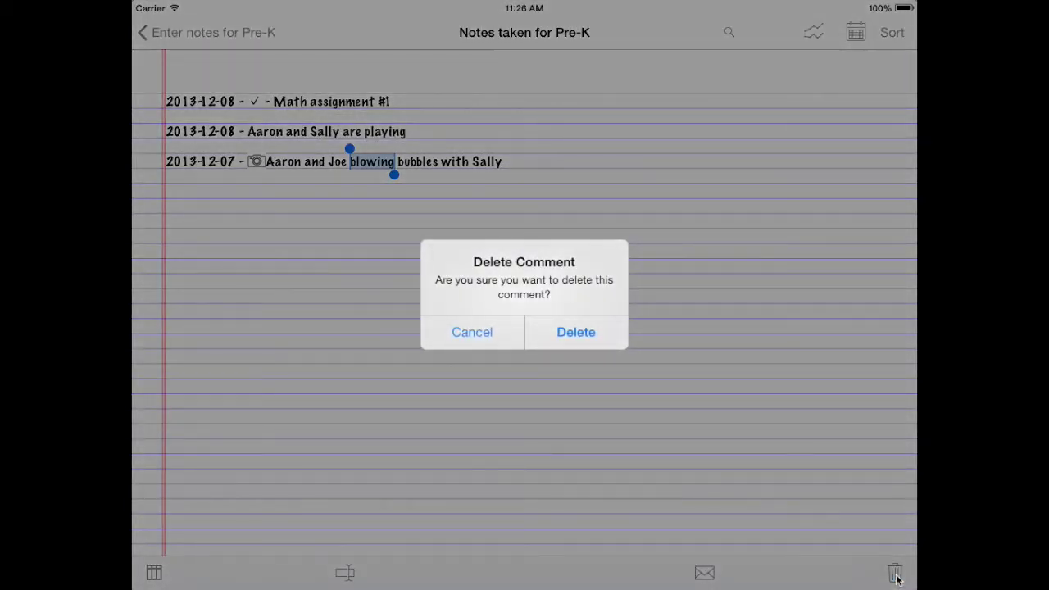
{"action": "left_click", "coordinate": [460, 336]}
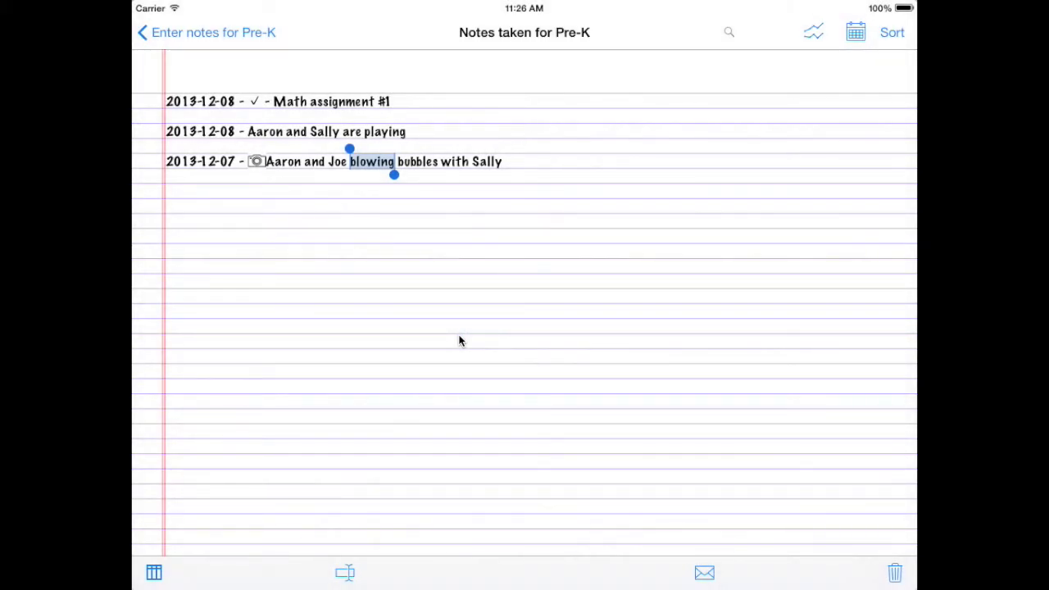
{"action": "left_click", "coordinate": [460, 341]}
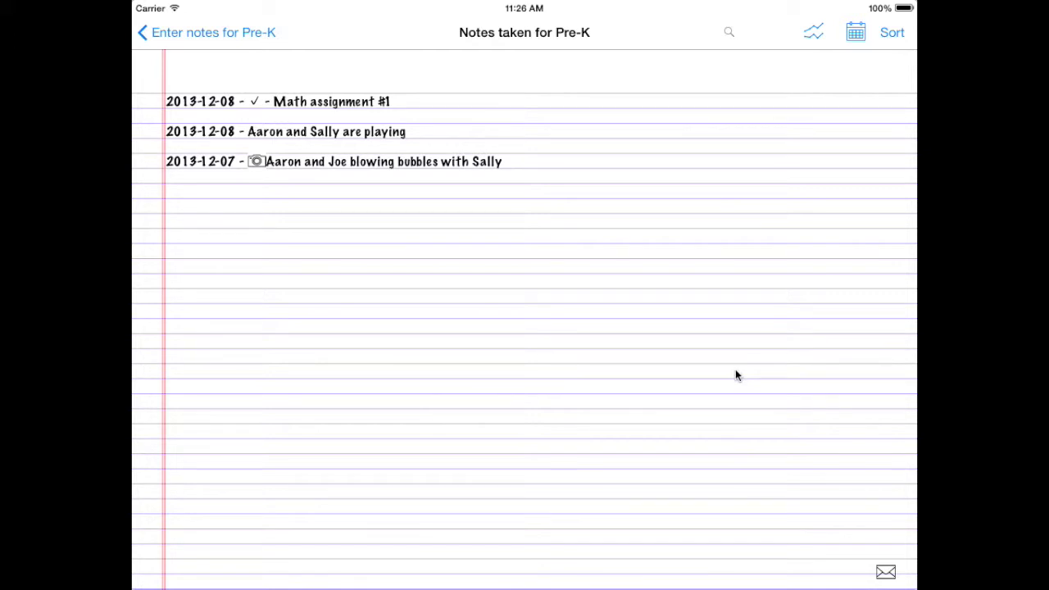
{"action": "left_click", "coordinate": [885, 571]}
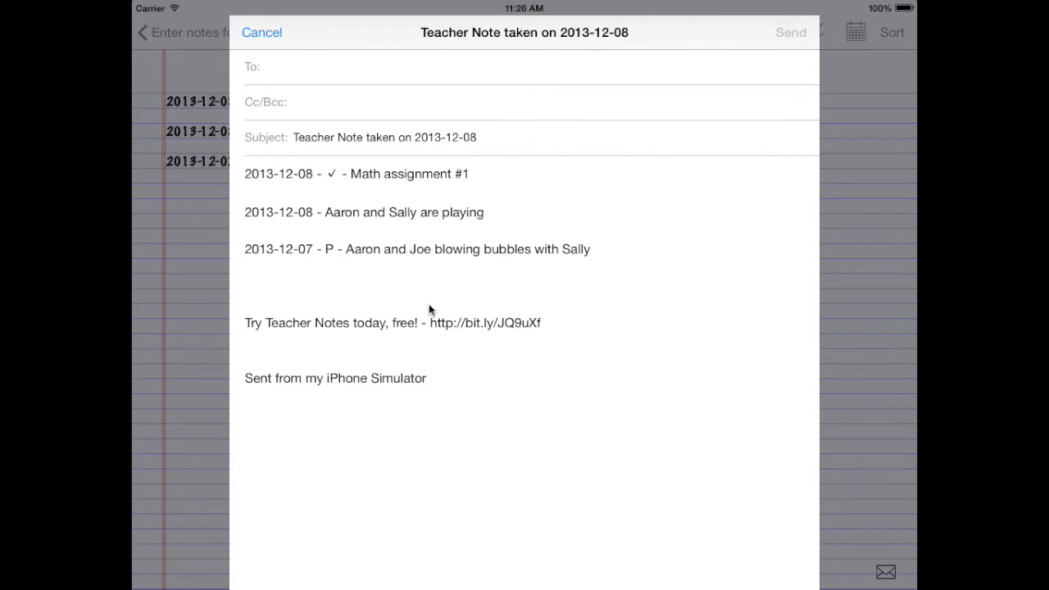
{"action": "left_click", "coordinate": [260, 31]}
{"action": "left_click", "coordinate": [264, 51]}
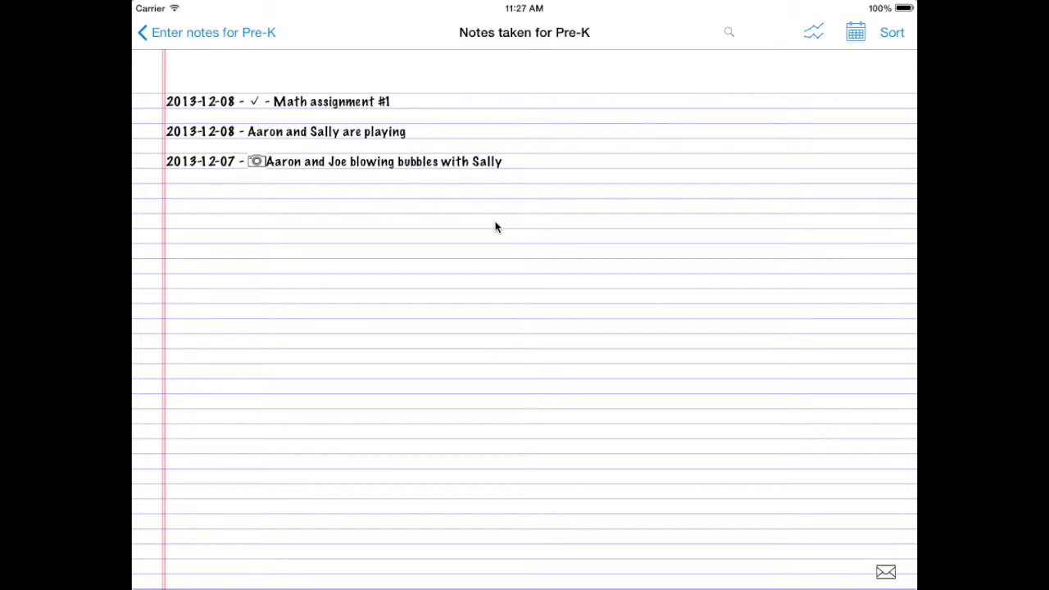
{"action": "left_click", "coordinate": [892, 37]}
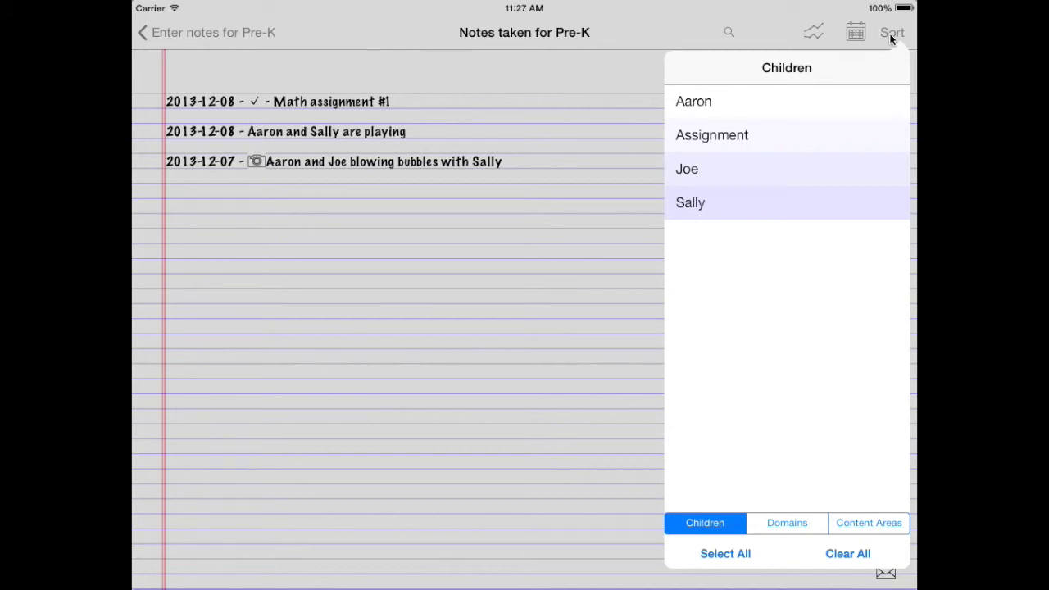
Filter notes to Aaron and the Social / Emotional domain, then untick Social / Emotional again.
{"action": "left_click", "coordinate": [746, 115]}
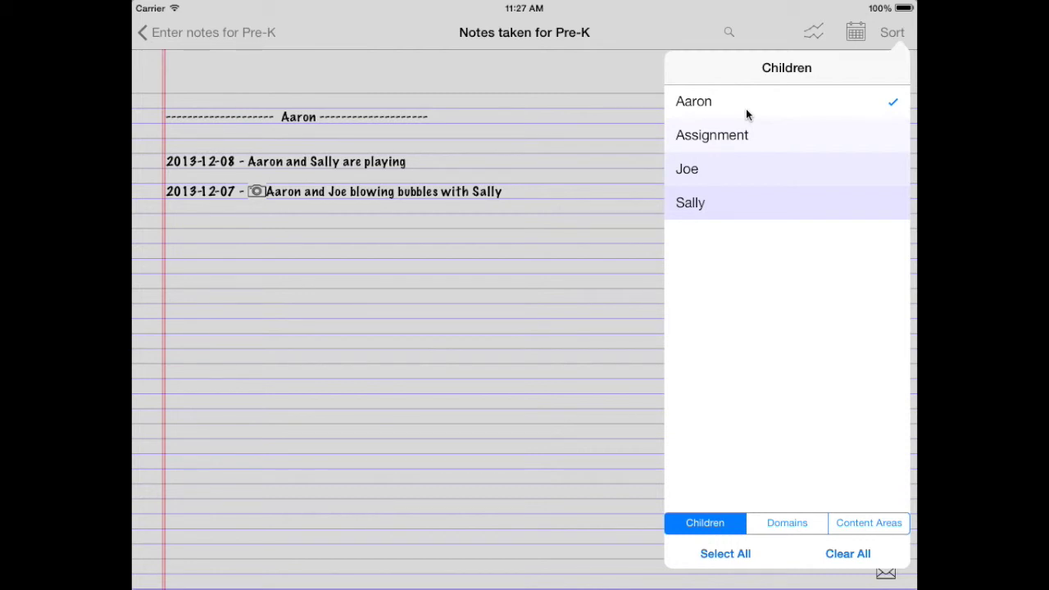
{"action": "left_click", "coordinate": [788, 522]}
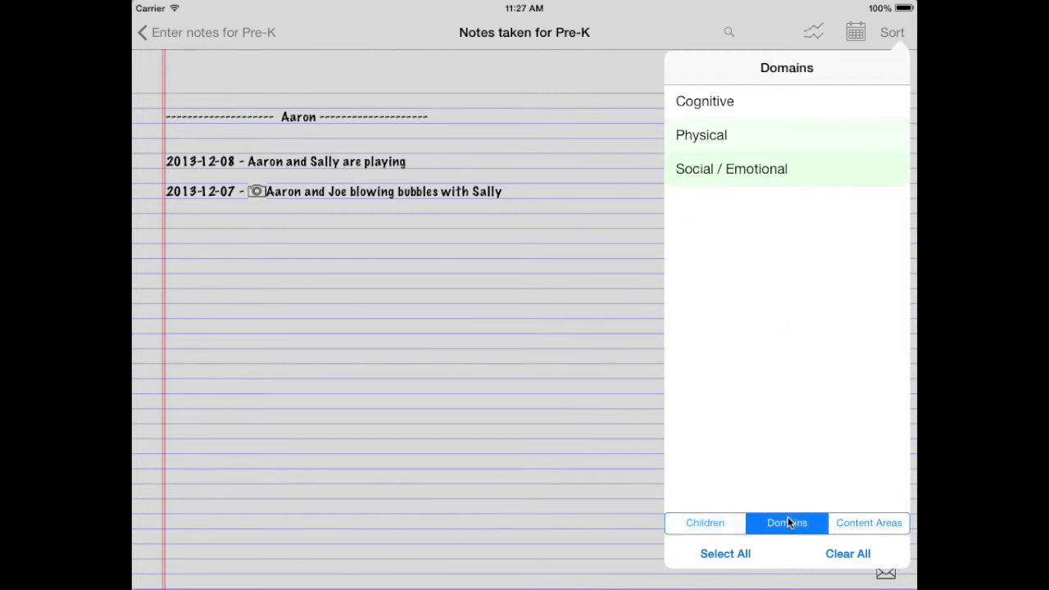
{"action": "left_click", "coordinate": [792, 179]}
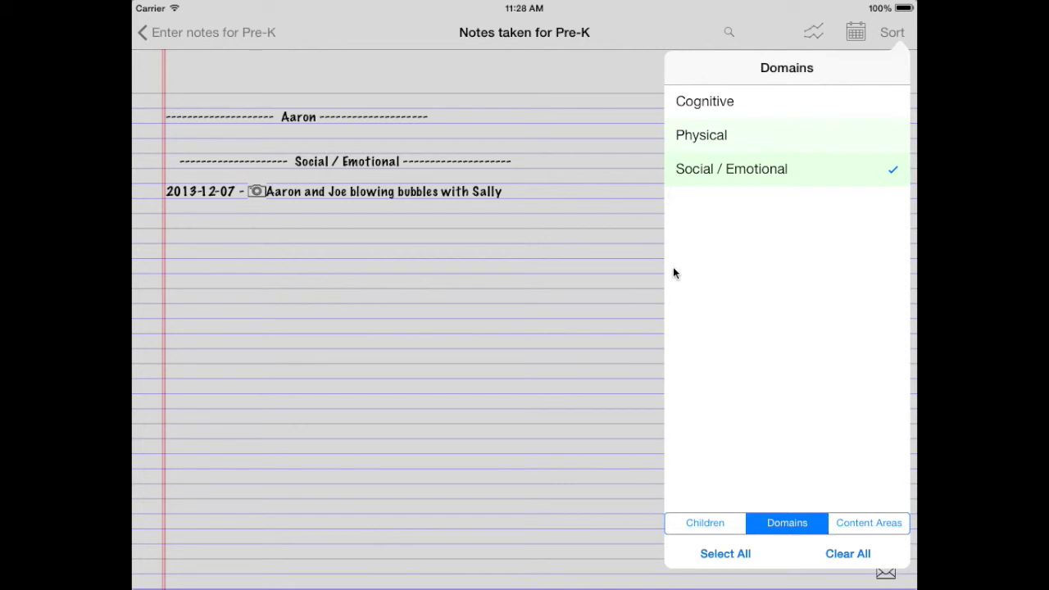
{"action": "left_click", "coordinate": [811, 169]}
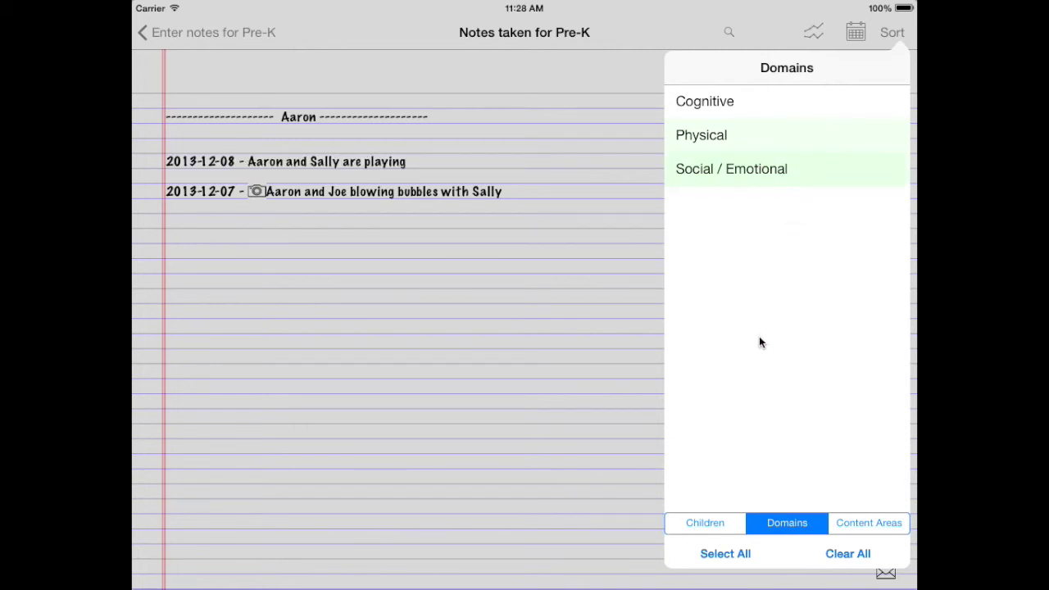
Swap the Aaron child filter for the Assignment filter, leaving only Math assignment #1.
{"action": "left_click", "coordinate": [686, 525]}
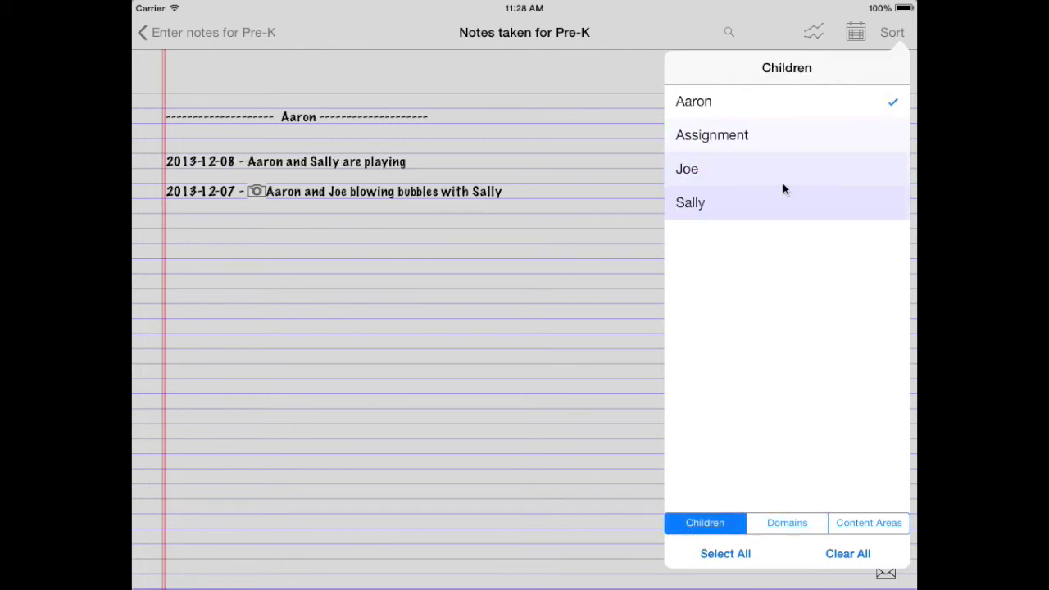
{"action": "left_click", "coordinate": [770, 106]}
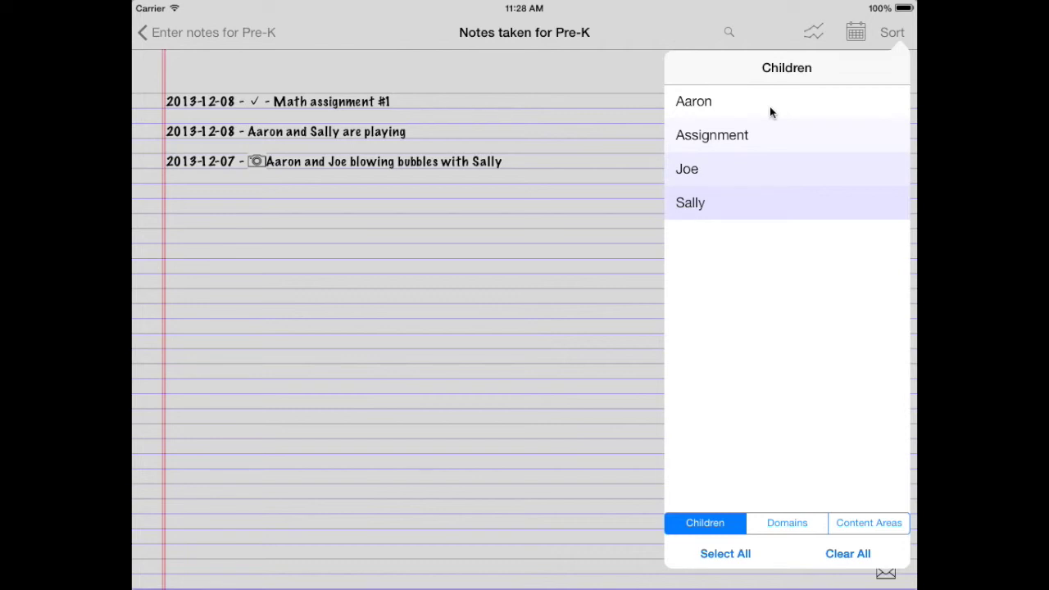
{"action": "left_click", "coordinate": [771, 140]}
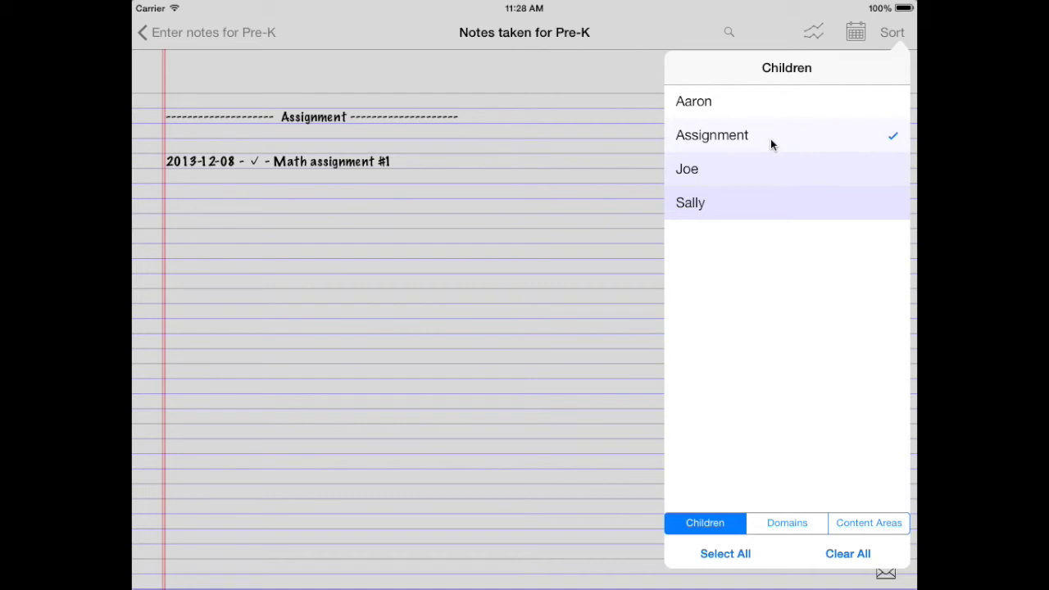
{"action": "left_click", "coordinate": [516, 270]}
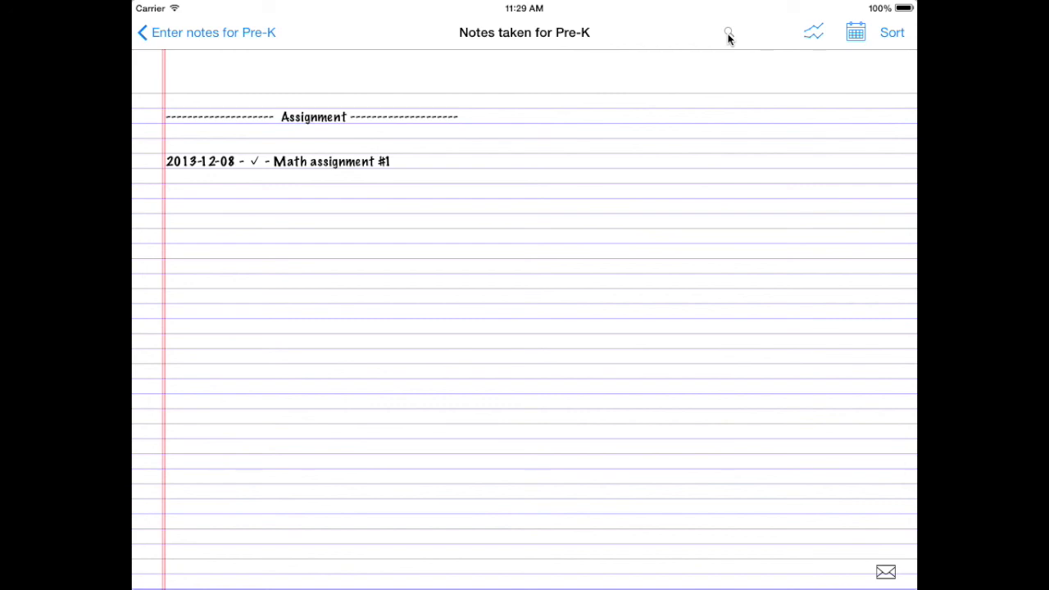
{"action": "left_click", "coordinate": [729, 36]}
Enter 'Math' in the notes search so only Math assignment #1 is listed.
{"action": "type", "text": "Ma"}
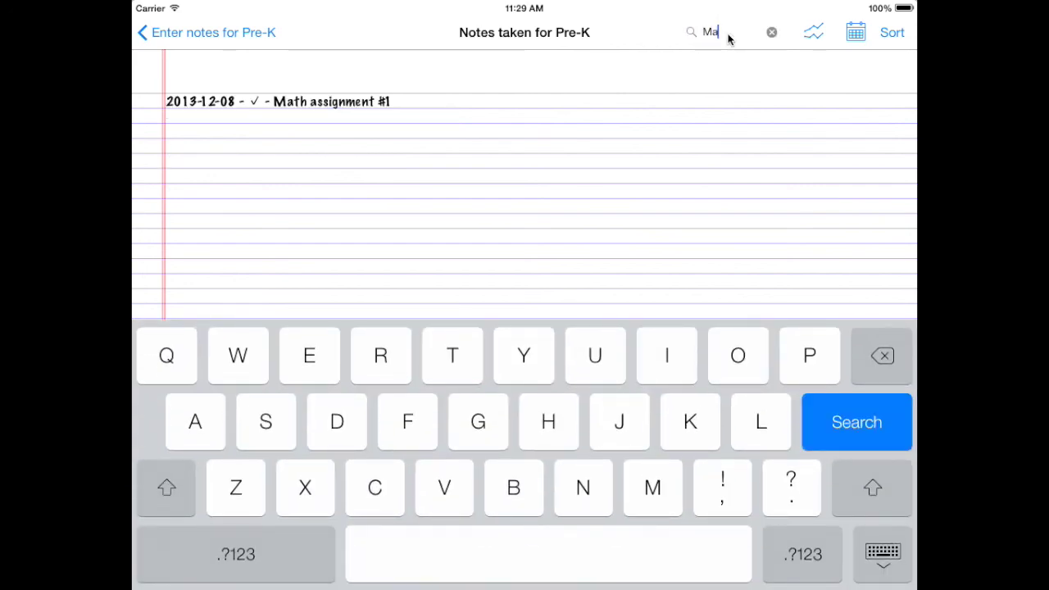
{"action": "type", "text": "th"}
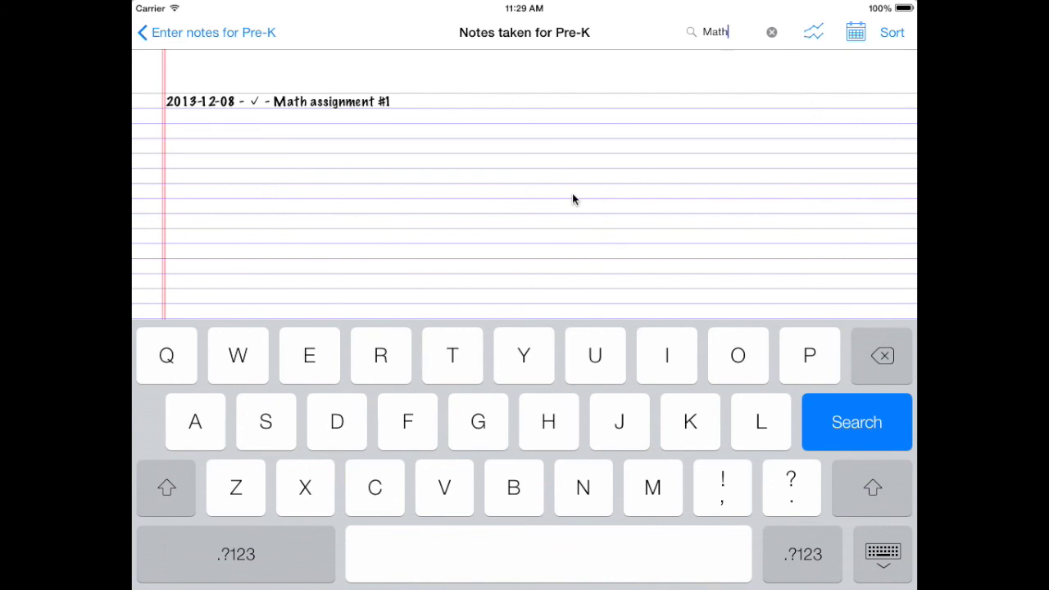
{"action": "left_click", "coordinate": [898, 565]}
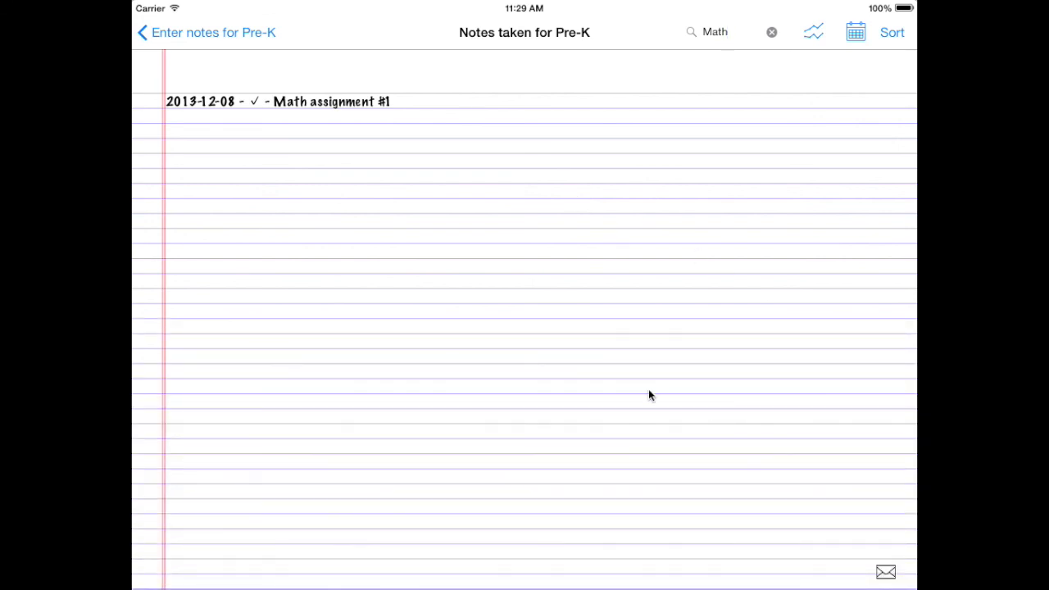